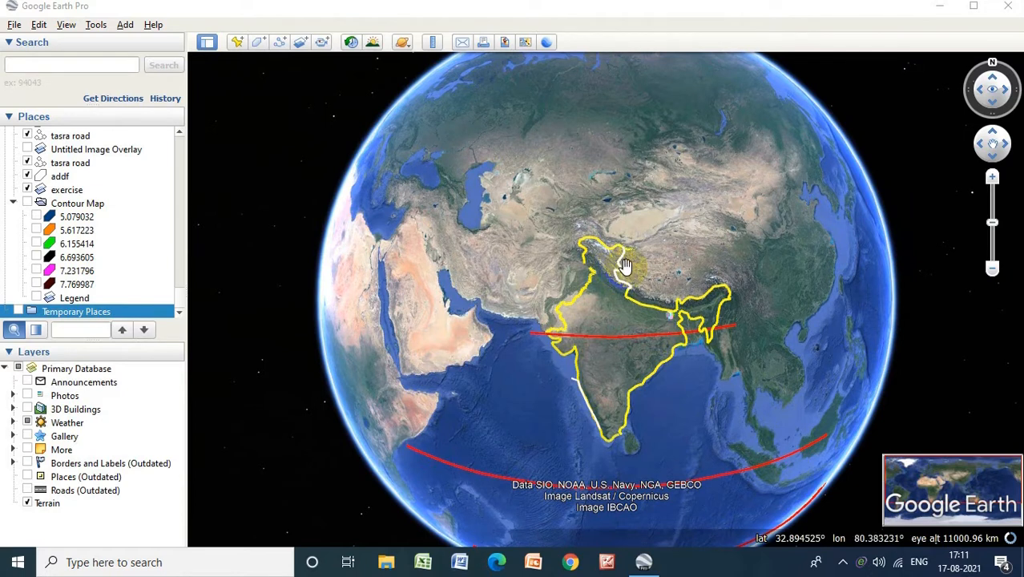
Step: Open the ssssss workbook from the desktop in Excel and copy the latitude in cell B1
click(938, 8)
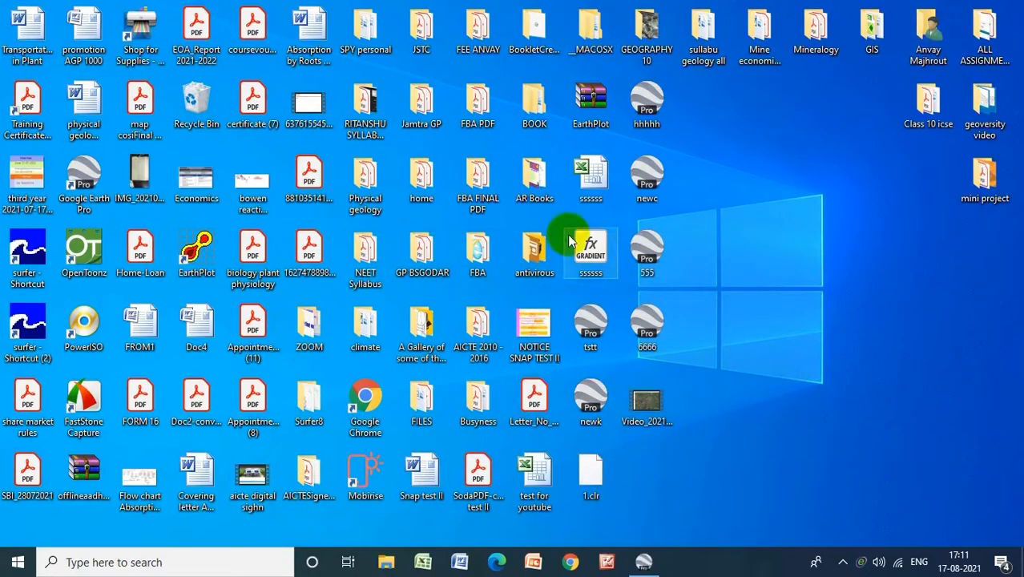
double_click(583, 184)
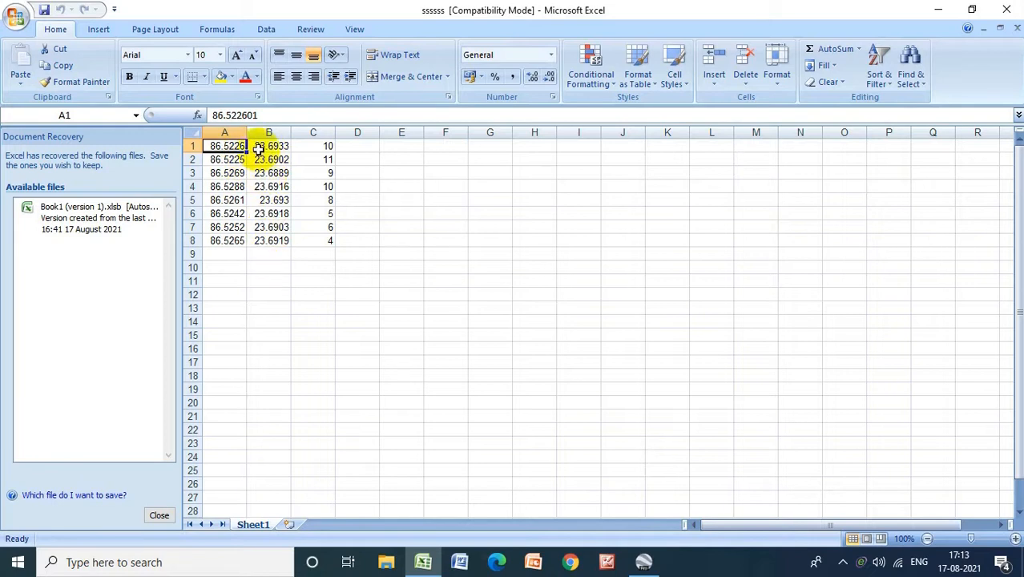
click(276, 146)
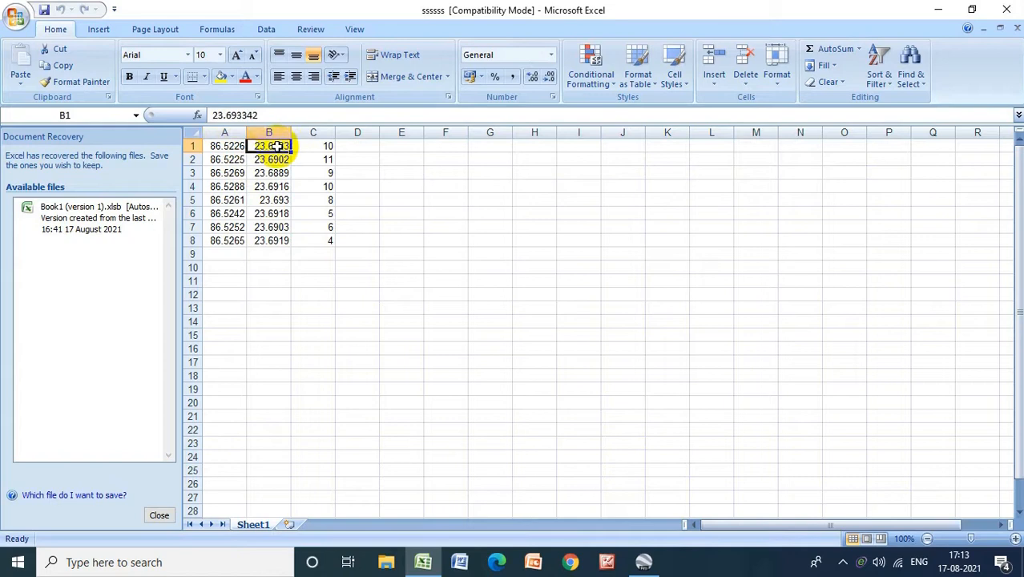
right_click(278, 147)
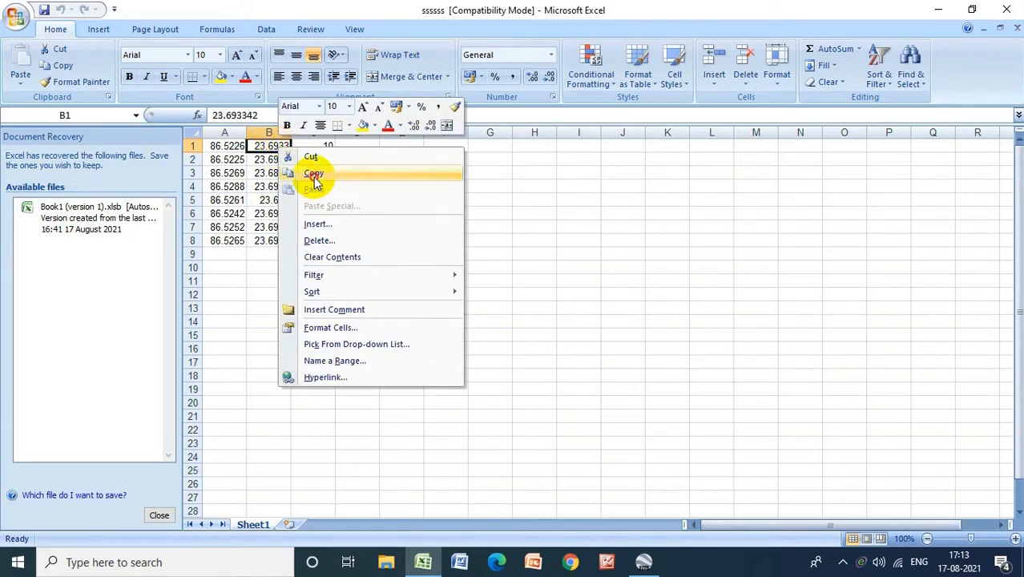
click(313, 173)
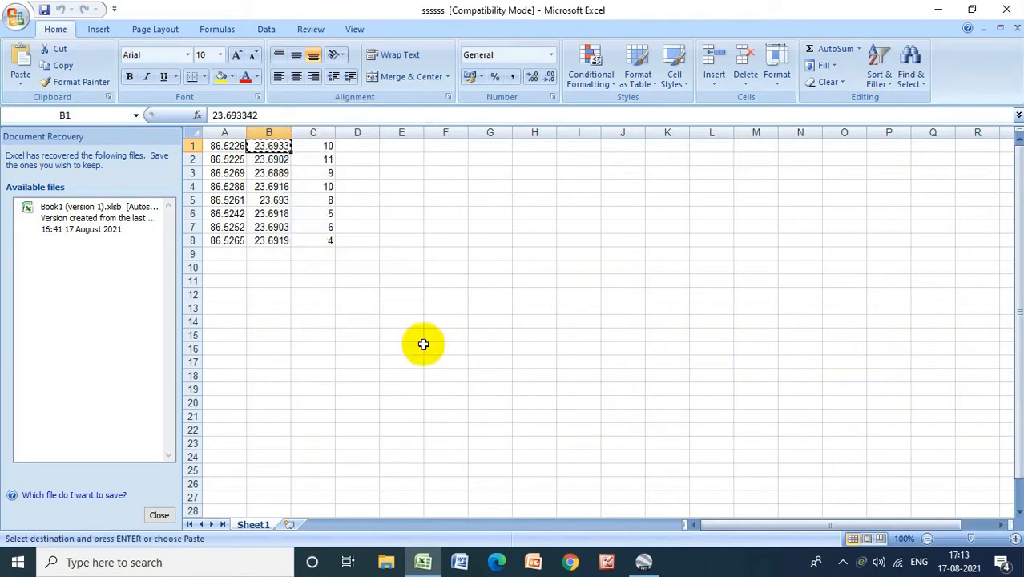
Step: Switch to Google Earth Pro and begin the location search with the copied latitude, entered as "23.693342 N,"
click(644, 562)
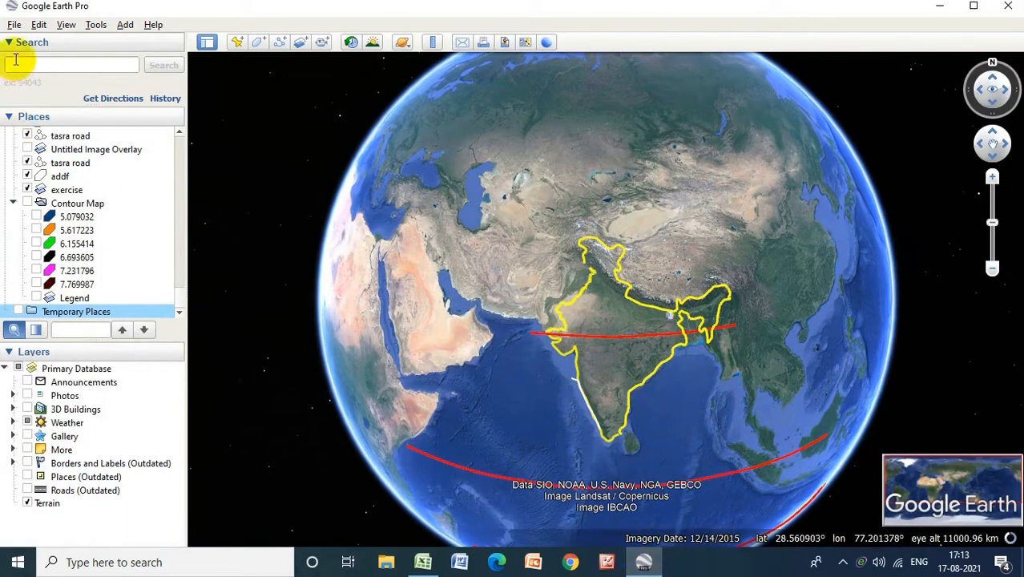
click(14, 65)
right_click(14, 65)
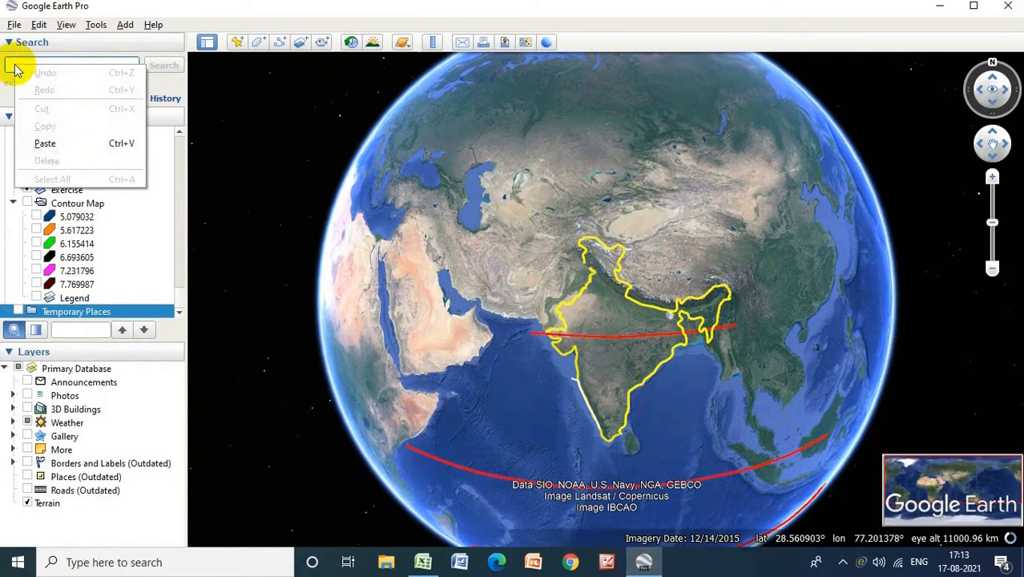
click(57, 149)
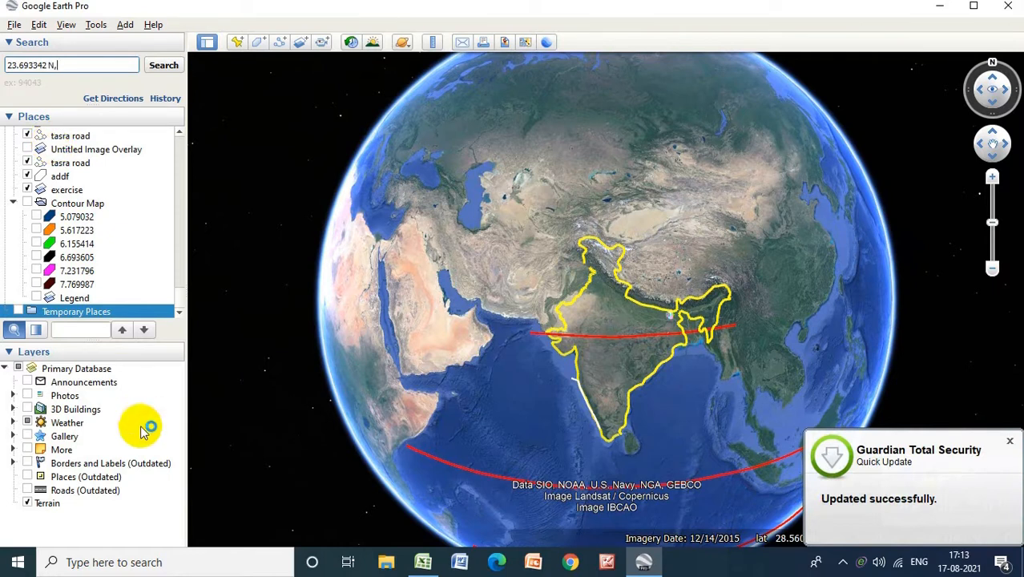
Step: Switch back to Excel and copy the longitude in cell A1
click(424, 562)
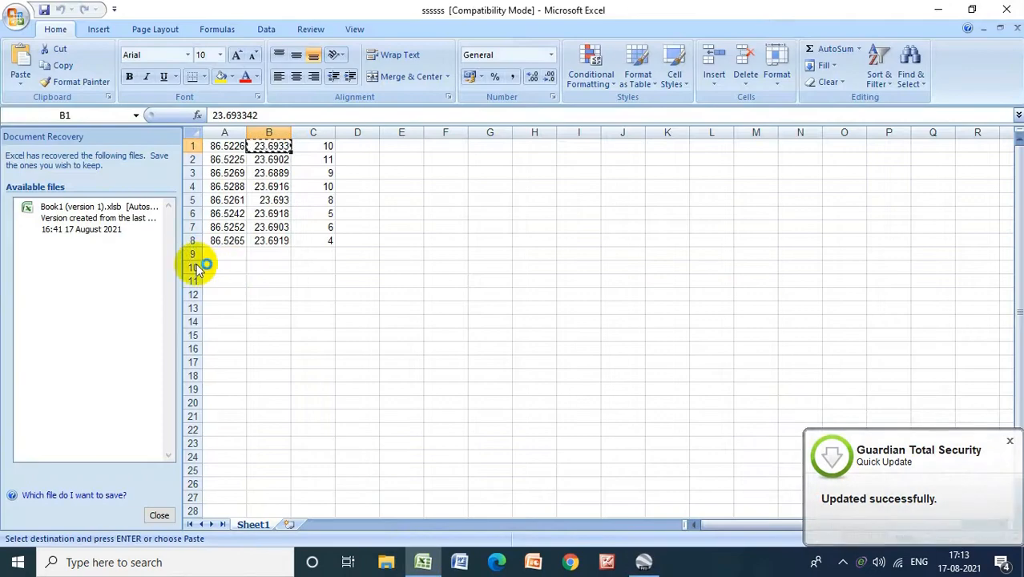
click(229, 148)
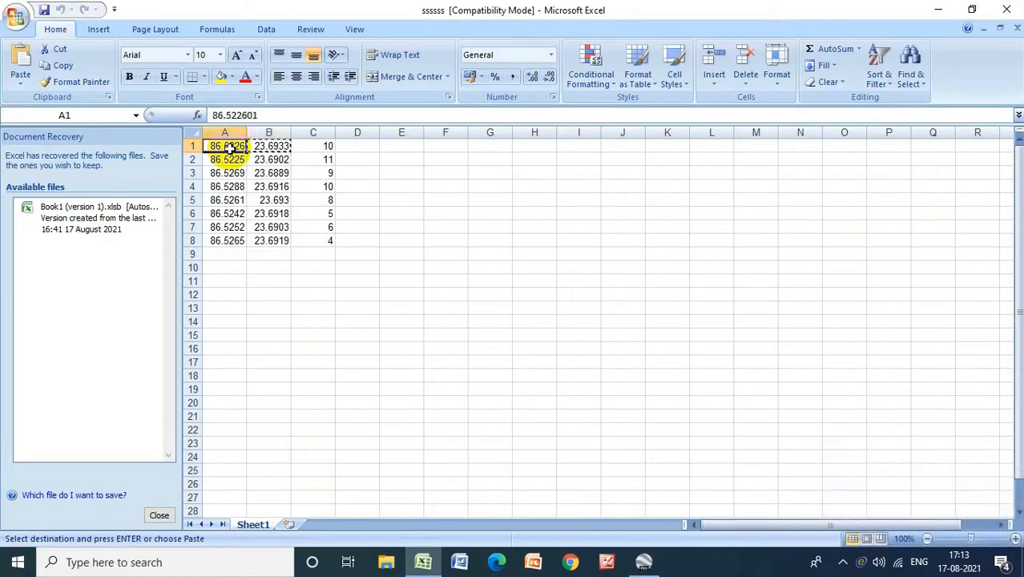
right_click(230, 149)
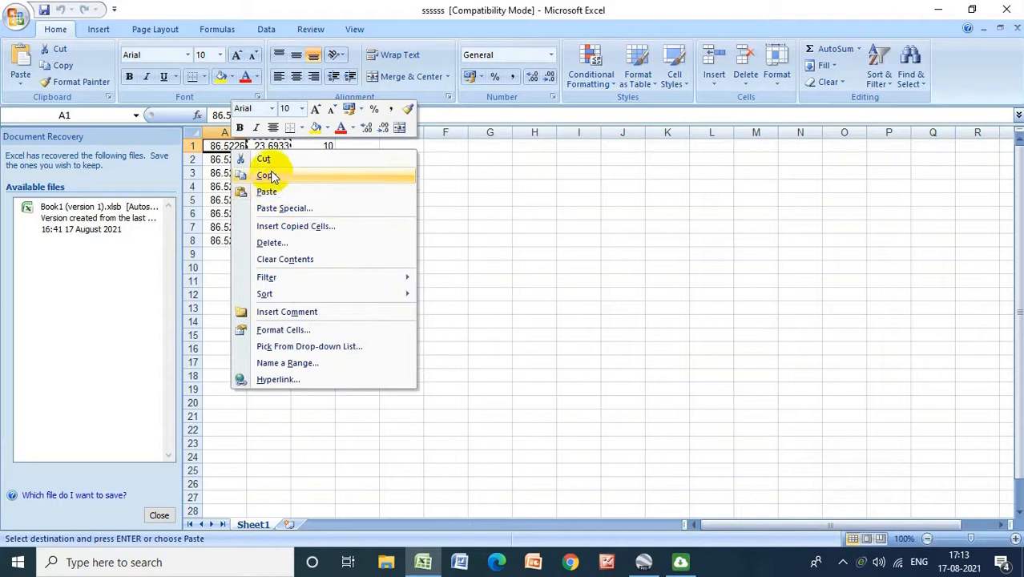
click(268, 175)
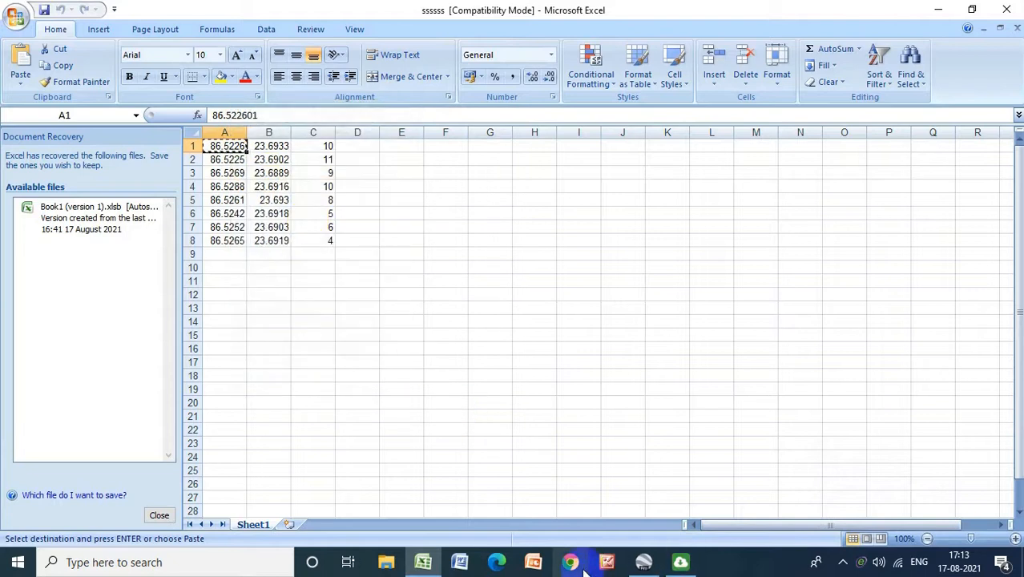
Step: In Google Earth Pro, append the copied longitude with E and search for 23.693342 N,86.522601 E
click(643, 561)
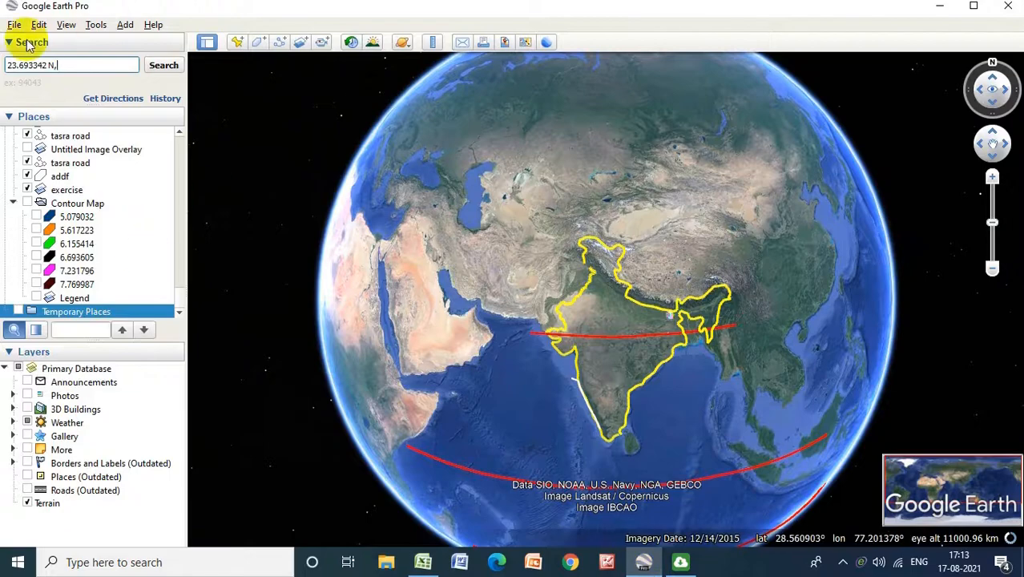
click(64, 65)
right_click(64, 65)
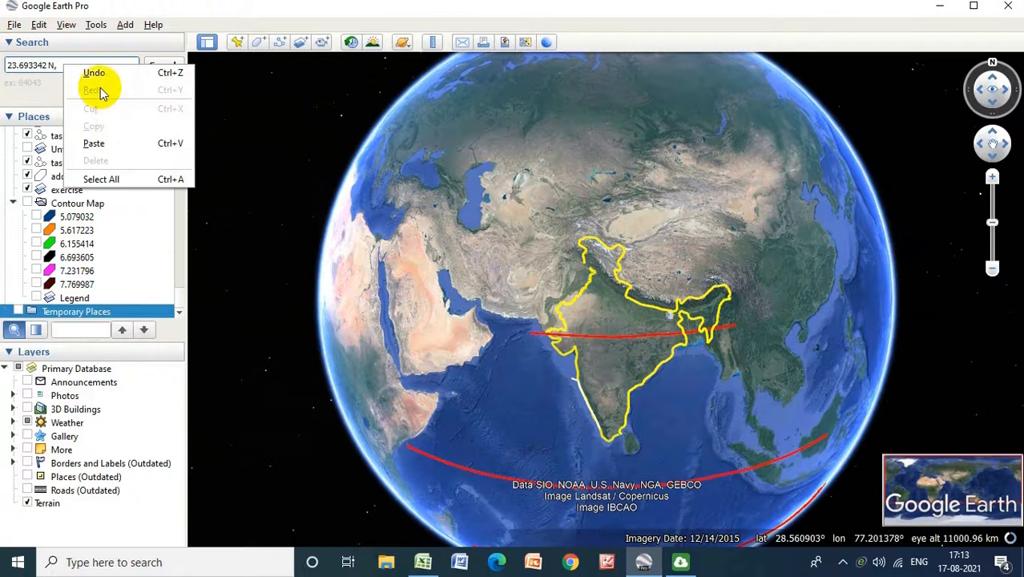
click(110, 142)
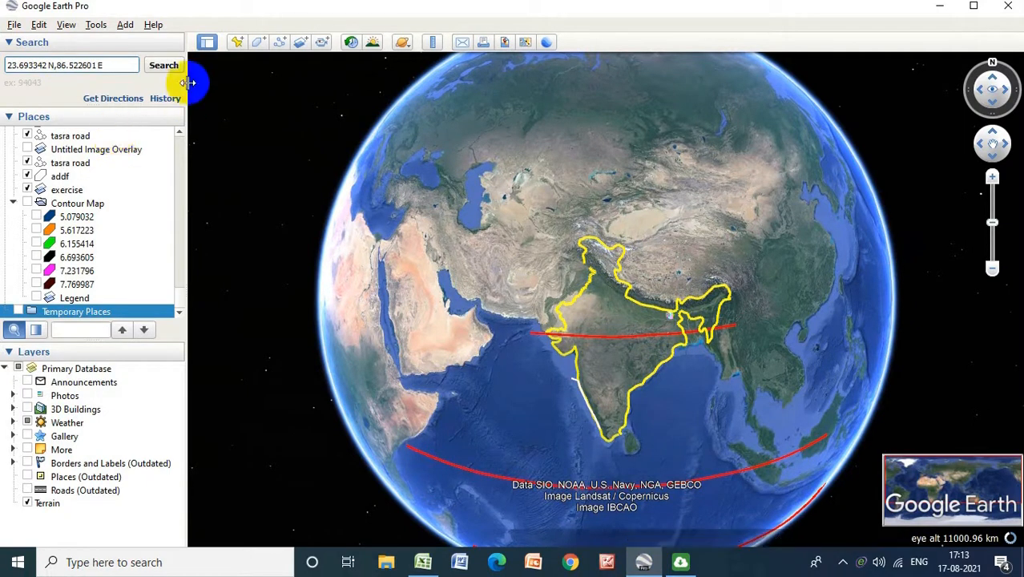
click(164, 65)
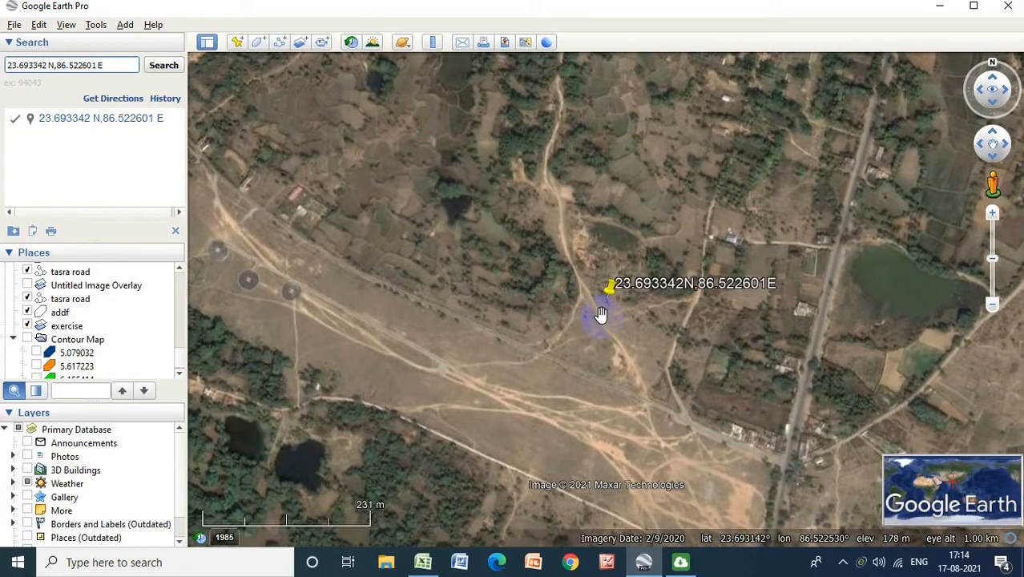
Step: Save the found location to My Places and rename its placemark 1
right_click(80, 128)
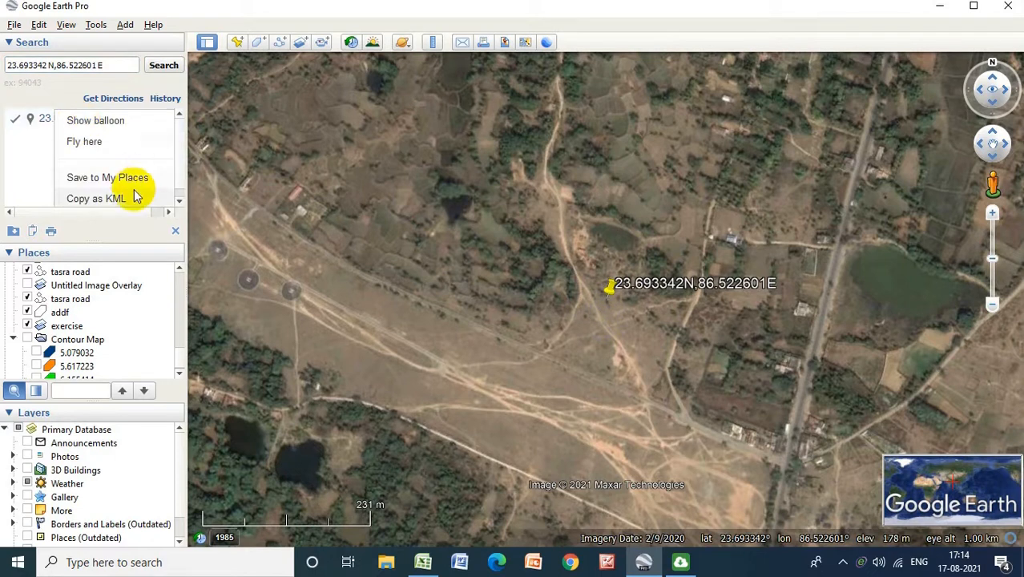
click(104, 179)
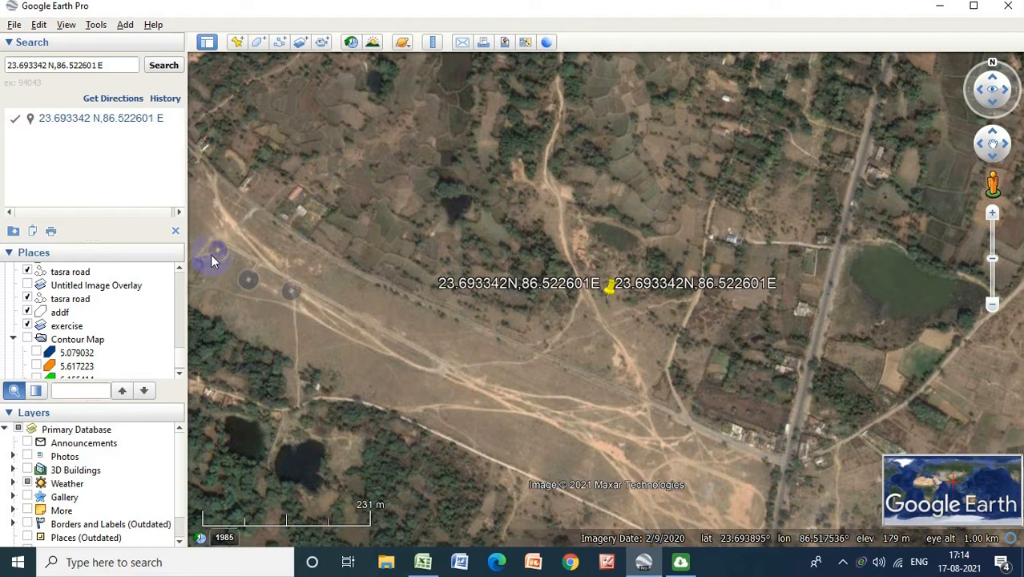
scroll(172, 369, down, 2)
click(63, 359)
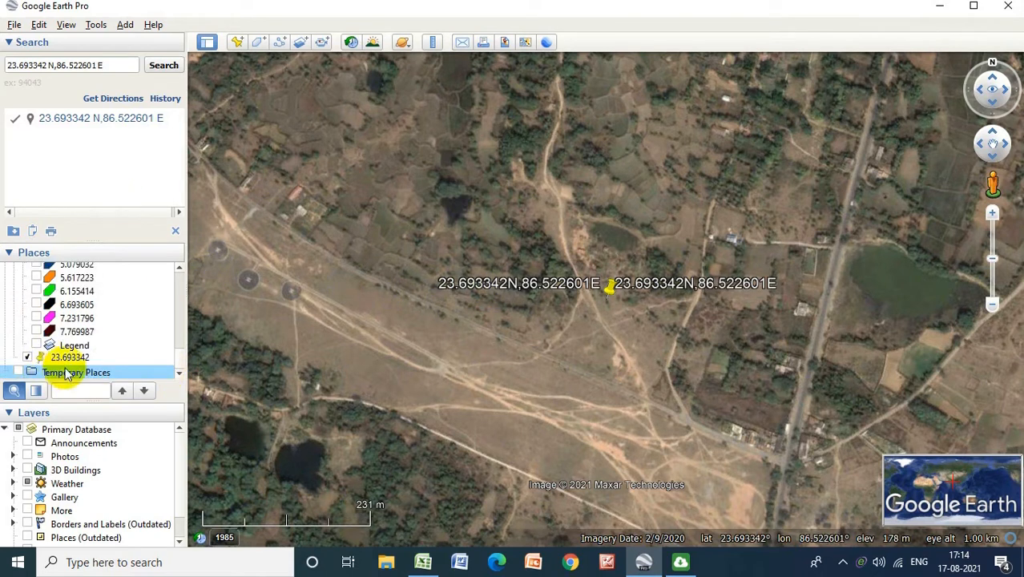
right_click(65, 363)
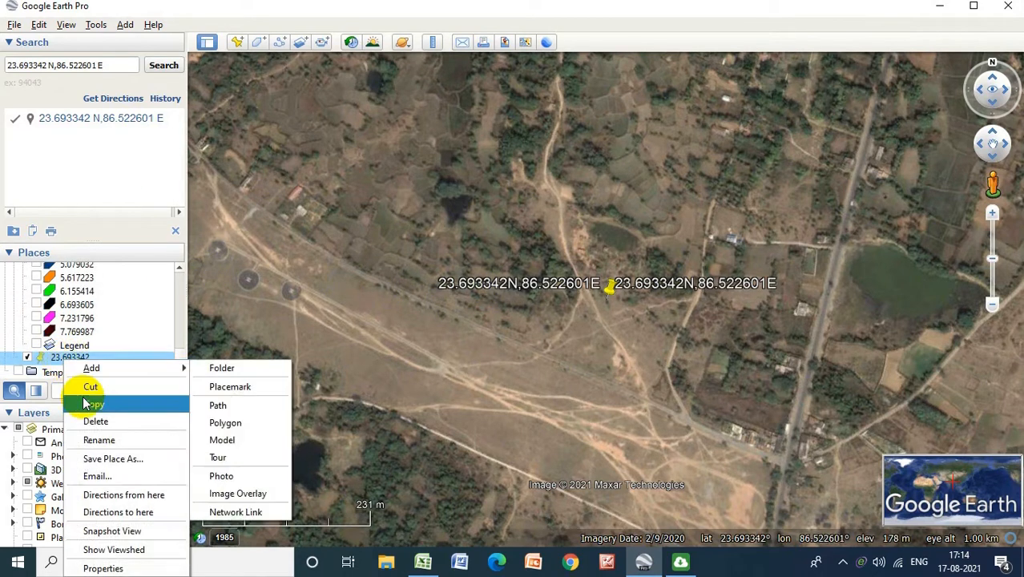
click(103, 568)
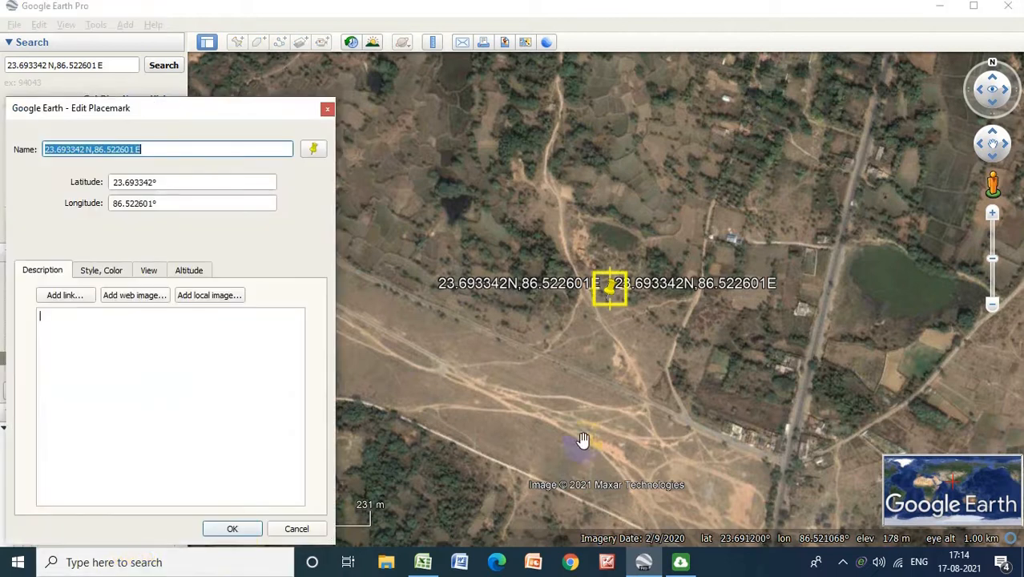
click(150, 149)
key(BackSpace)
key(BackSpace)
key(BackSpace)
key(BackSpace)
key(BackSpace)
key(BackSpace)
key(BackSpace)
key(BackSpace)
key(BackSpace)
key(BackSpace)
key(BackSpace)
key(BackSpace)
key(BackSpace)
key(BackSpace)
key(BackSpace)
key(BackSpace)
key(BackSpace)
key(BackSpace)
key(BackSpace)
key(BackSpace)
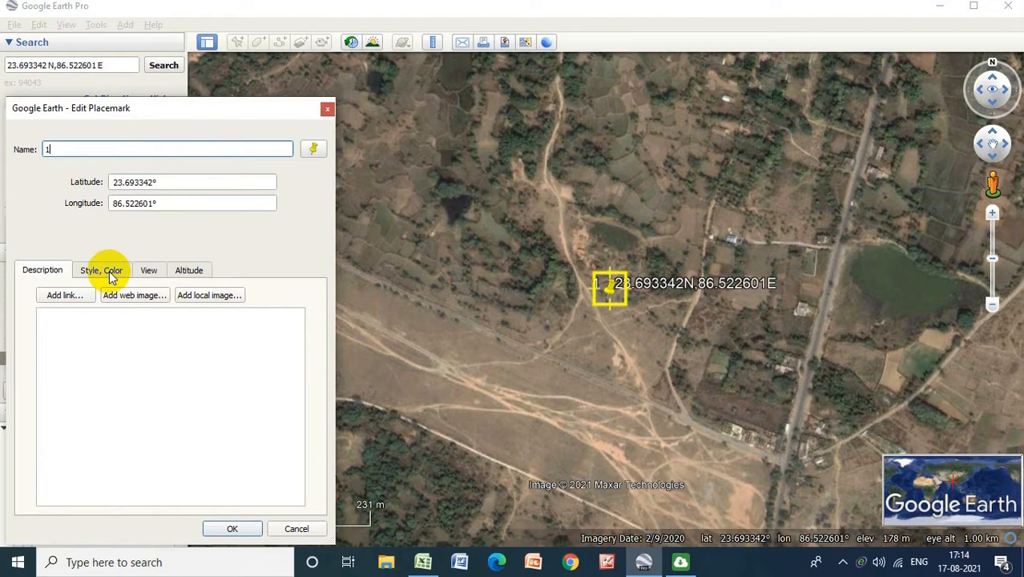
Step: Change placemark 1's icon from the yellow pushpin to the small circle with a centre dot and apply the placemark edits
click(317, 150)
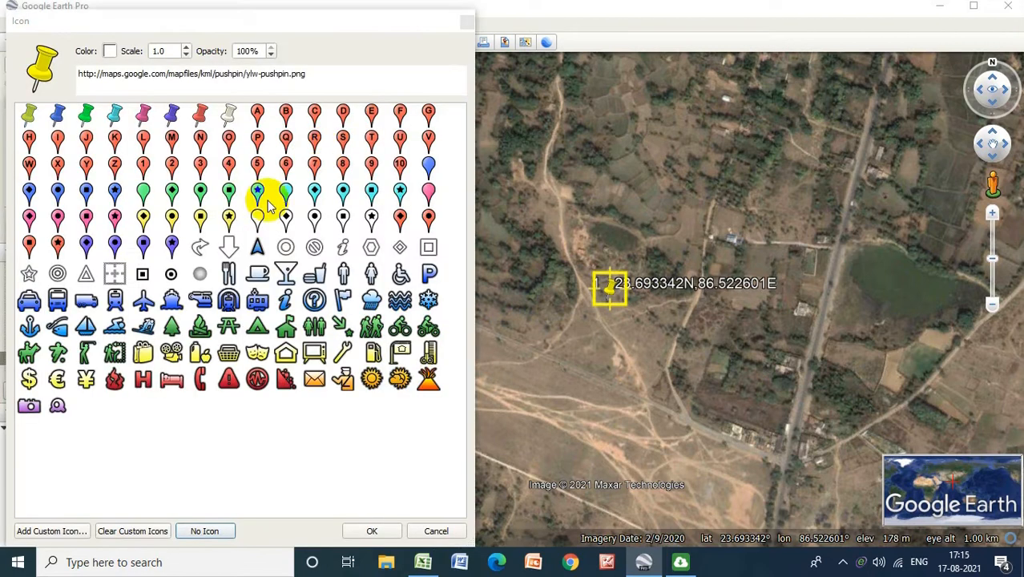
click(171, 275)
click(383, 529)
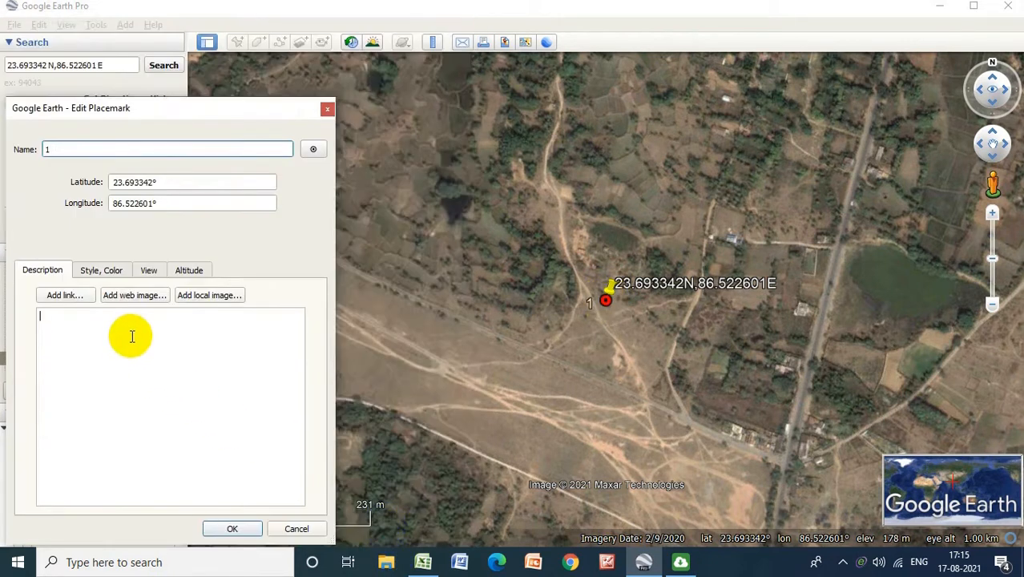
click(233, 527)
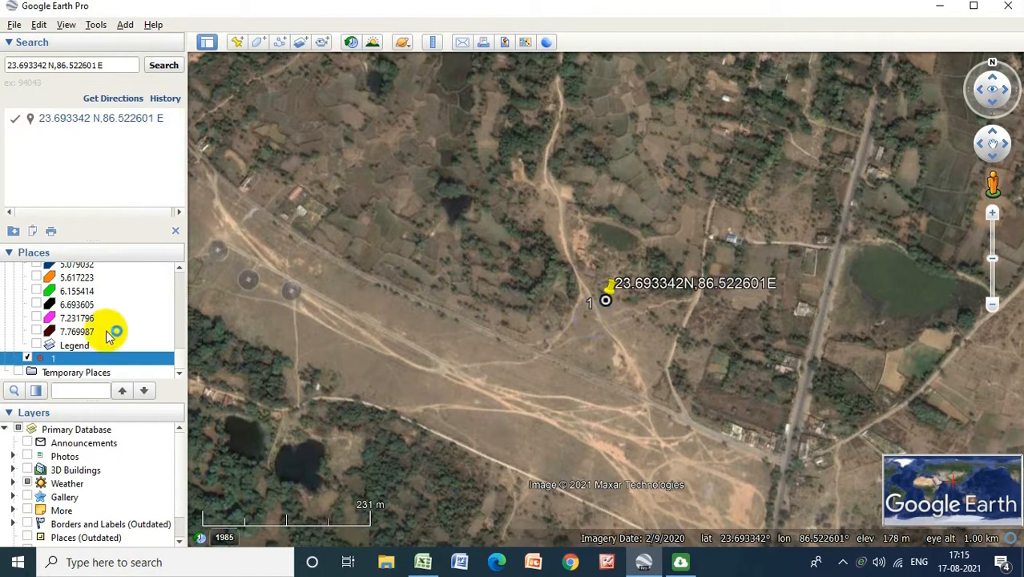
Step: Toggle placemark 1's visibility off and on, and hide the search result's own marker
click(181, 371)
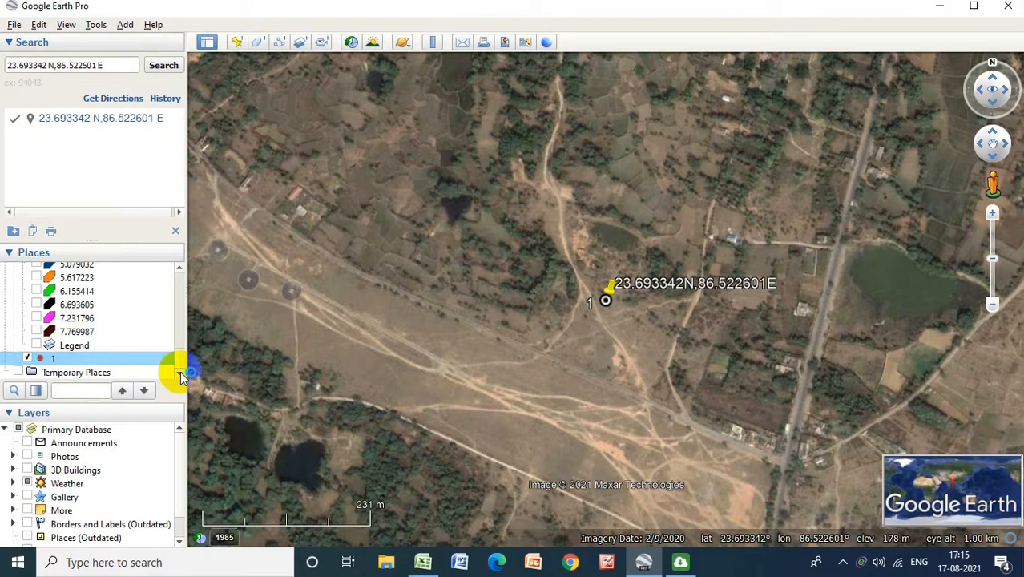
click(30, 358)
click(30, 358)
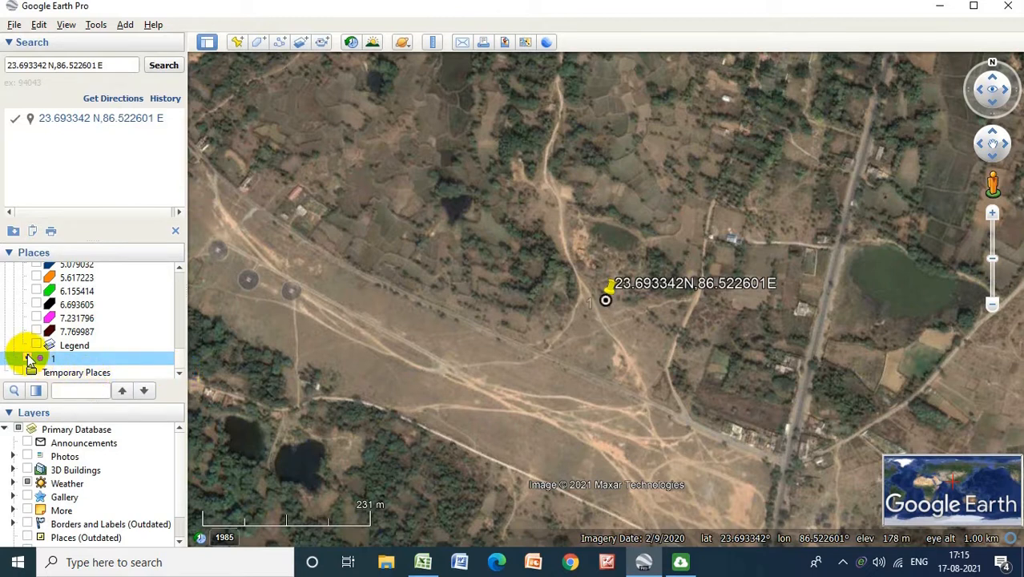
click(16, 119)
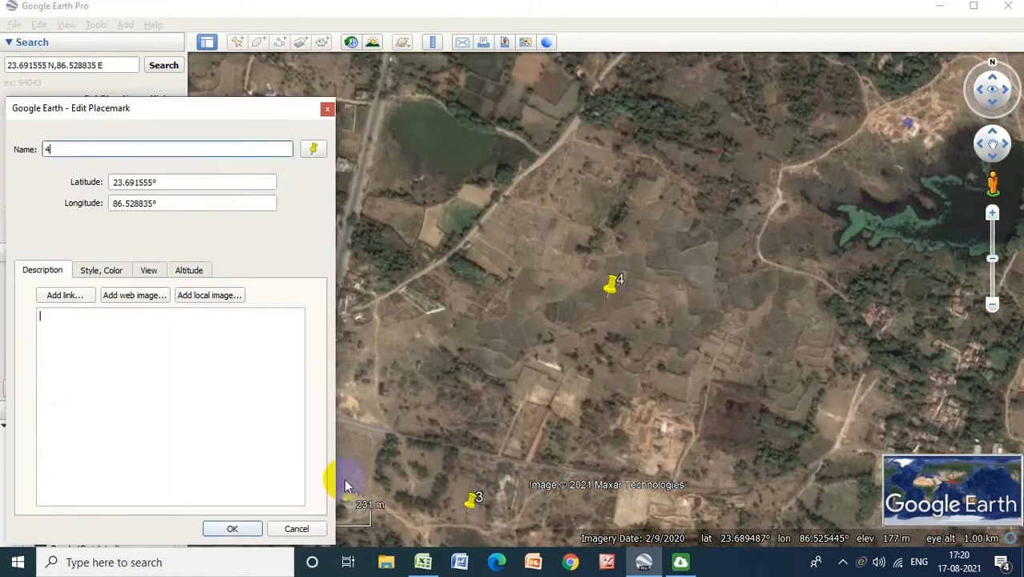
Step: Confirm the name 4 for the placemark at 23.691555 N,86.528835 E and save that search result to My Places
click(228, 528)
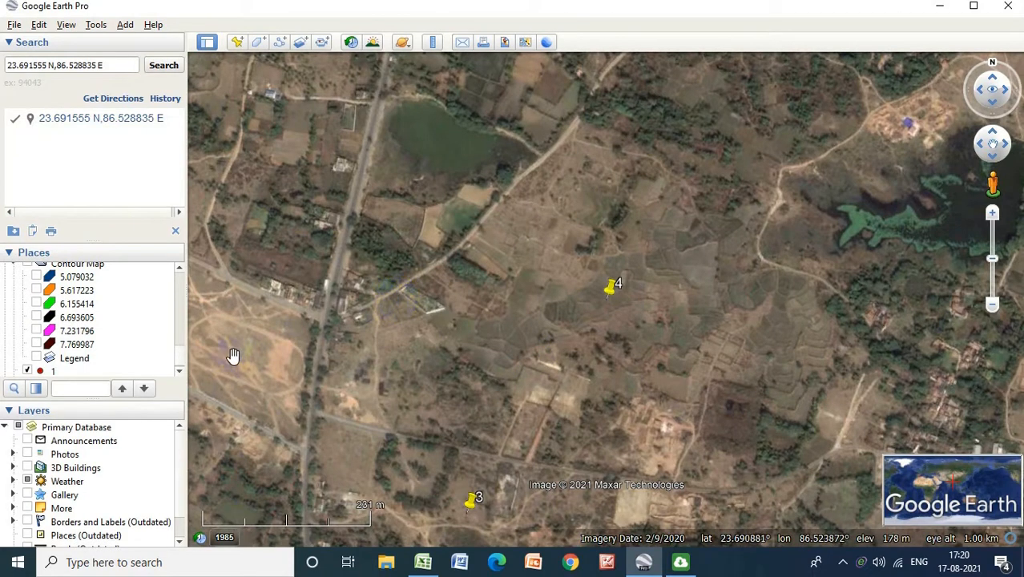
right_click(68, 120)
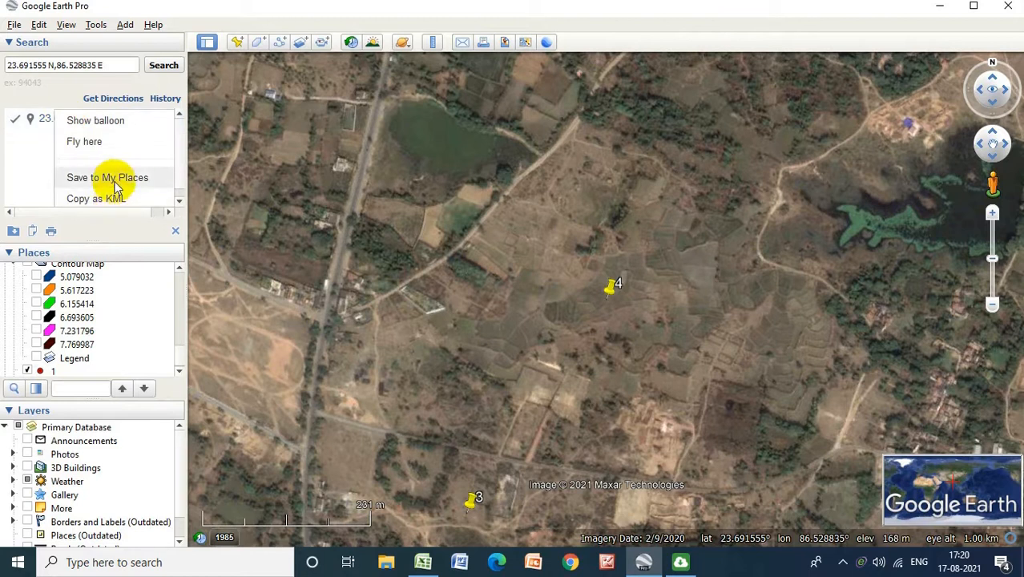
click(115, 178)
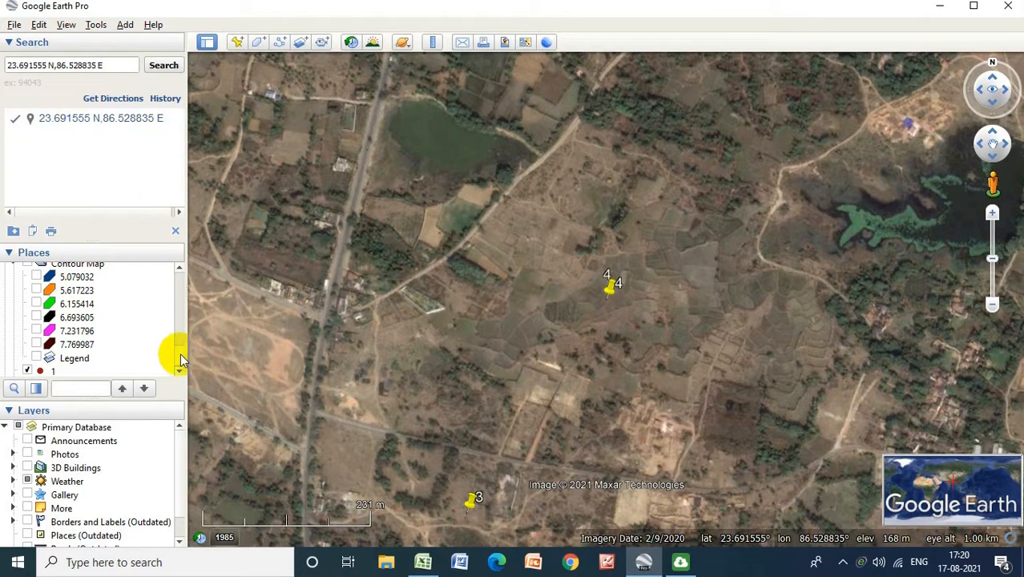
scroll(178, 352, down, 2)
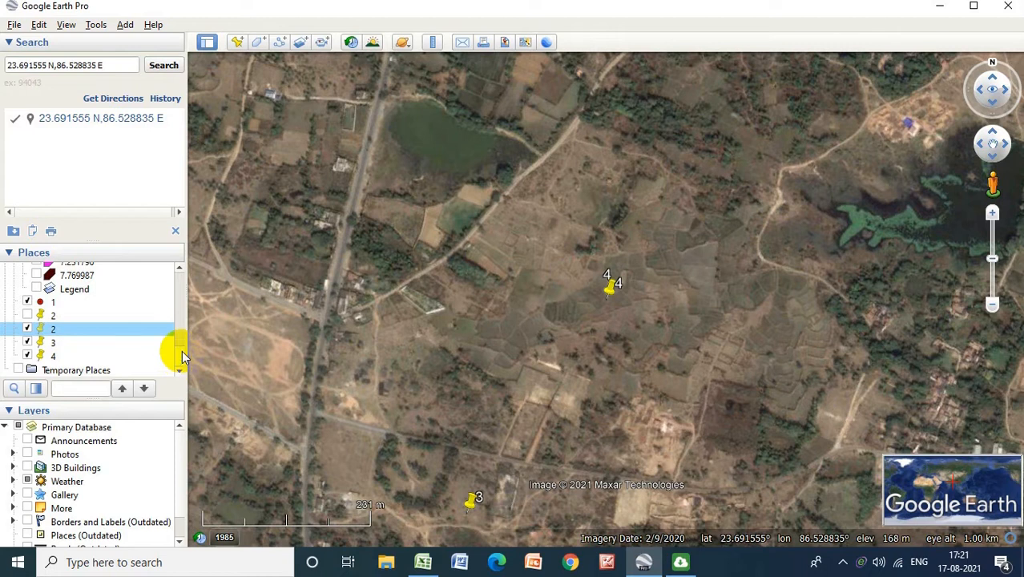
Step: Leave Google Earth Pro, dismiss the security warning on the desktop and launch EarthPlot
click(424, 563)
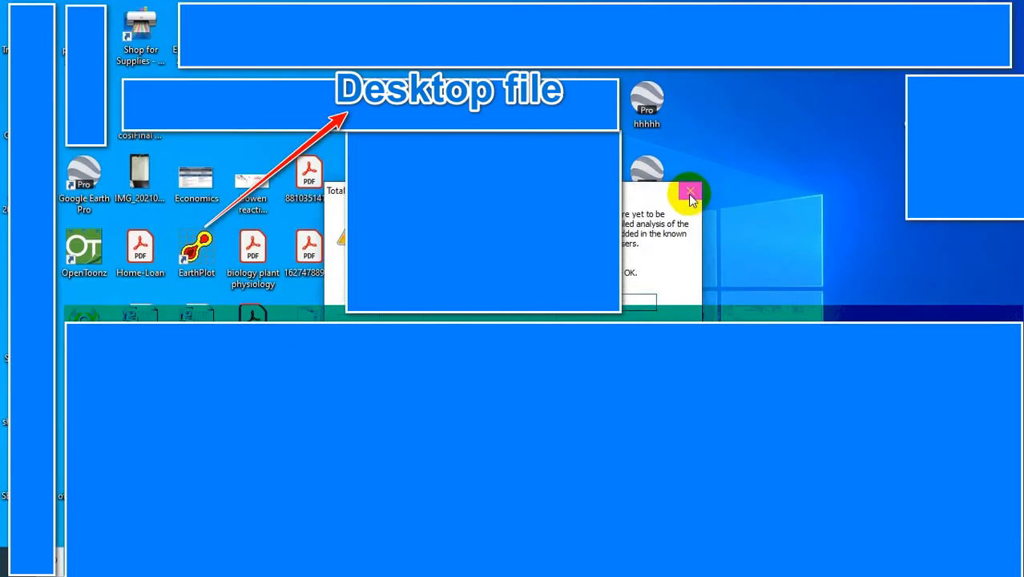
click(690, 197)
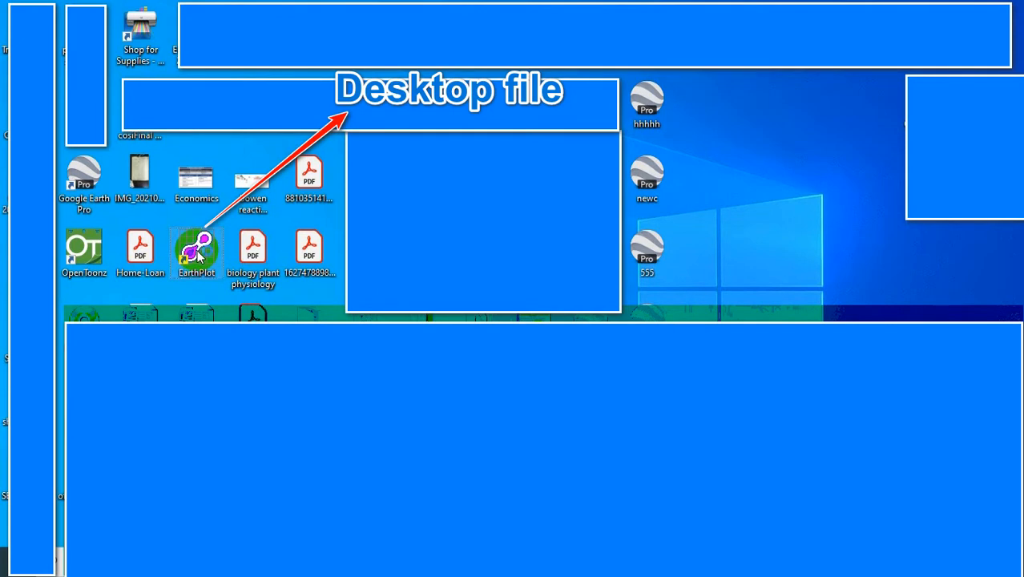
double_click(198, 252)
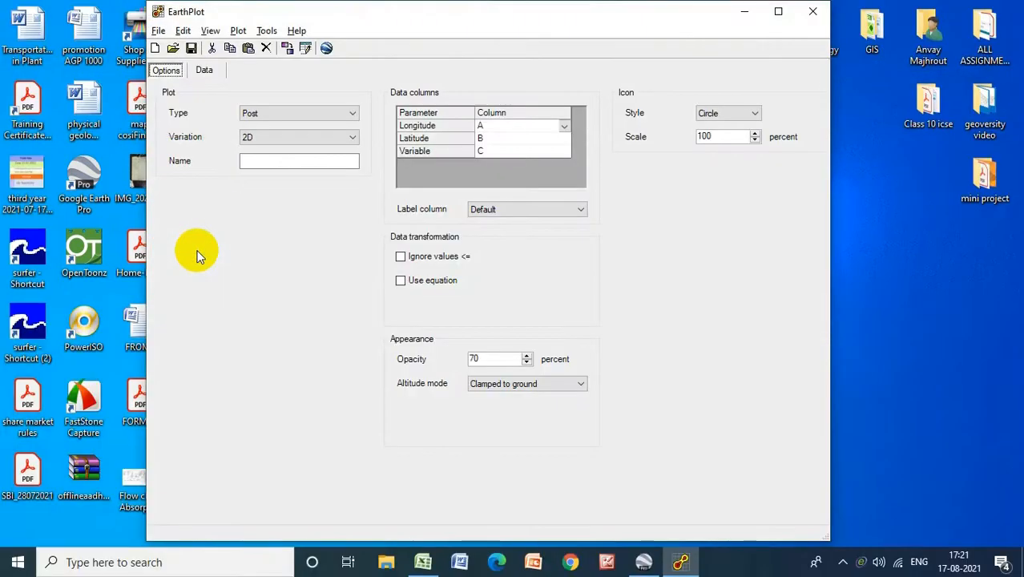
Step: Copy cells A1:C8 from the Excel sheet and paste them into EarthPlot's data grid starting at A1
click(210, 67)
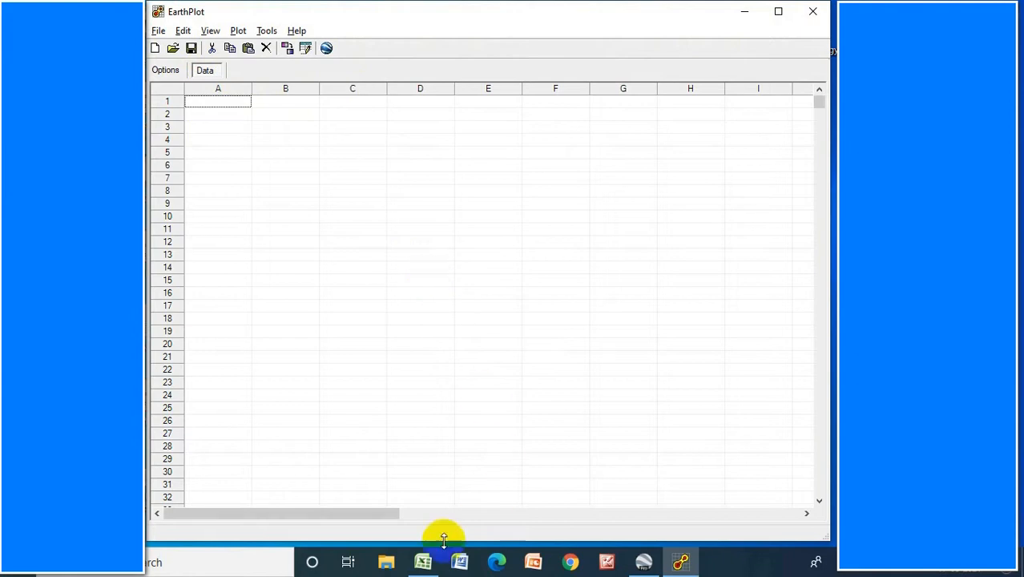
click(423, 562)
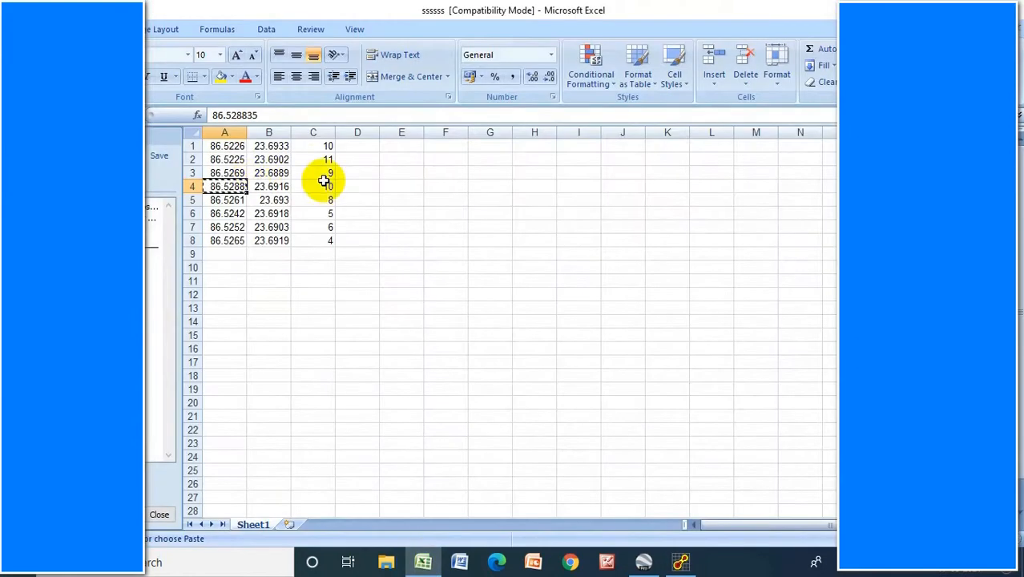
click(359, 185)
drag(217, 147, 306, 241)
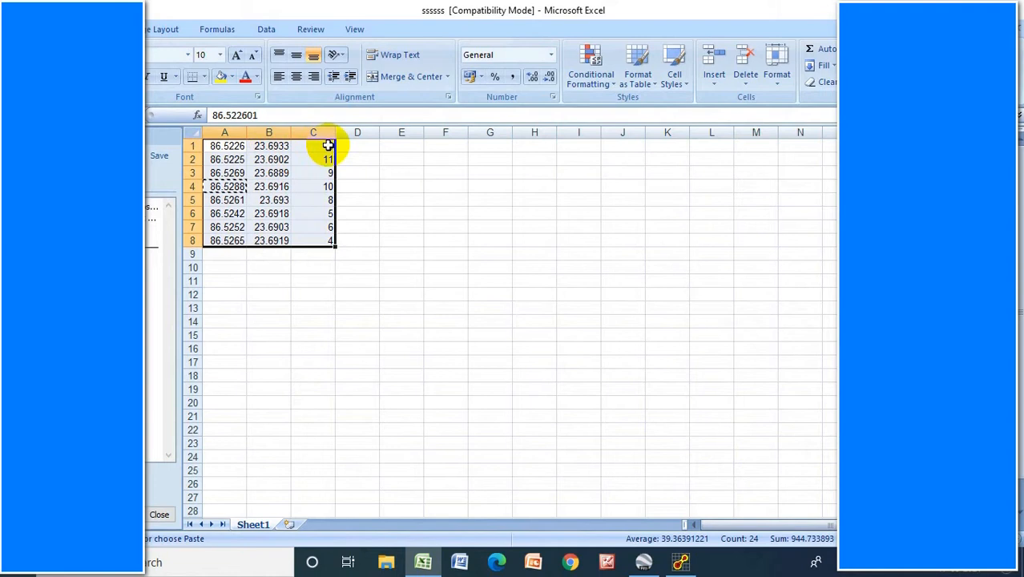
right_click(285, 155)
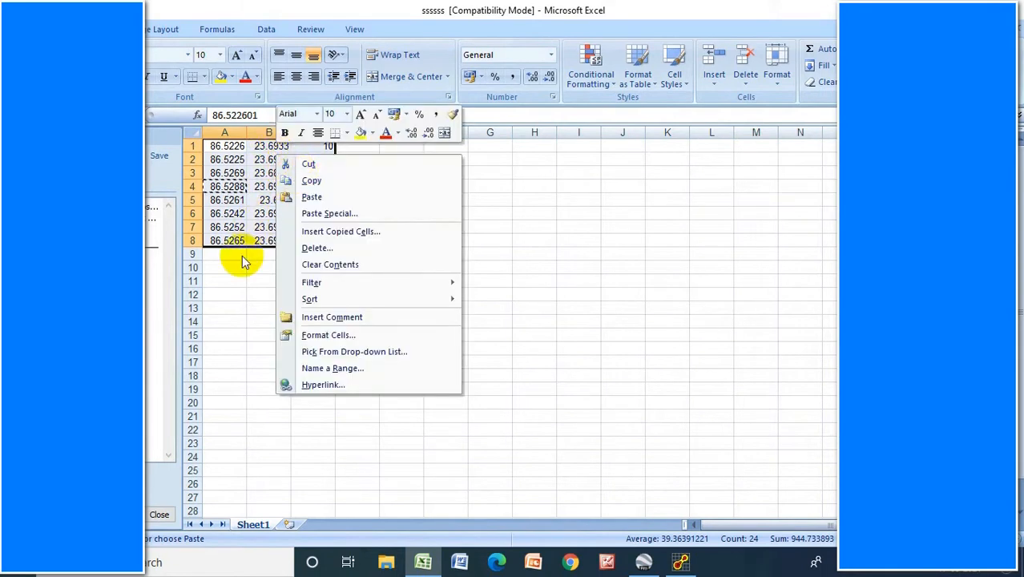
drag(224, 147, 328, 244)
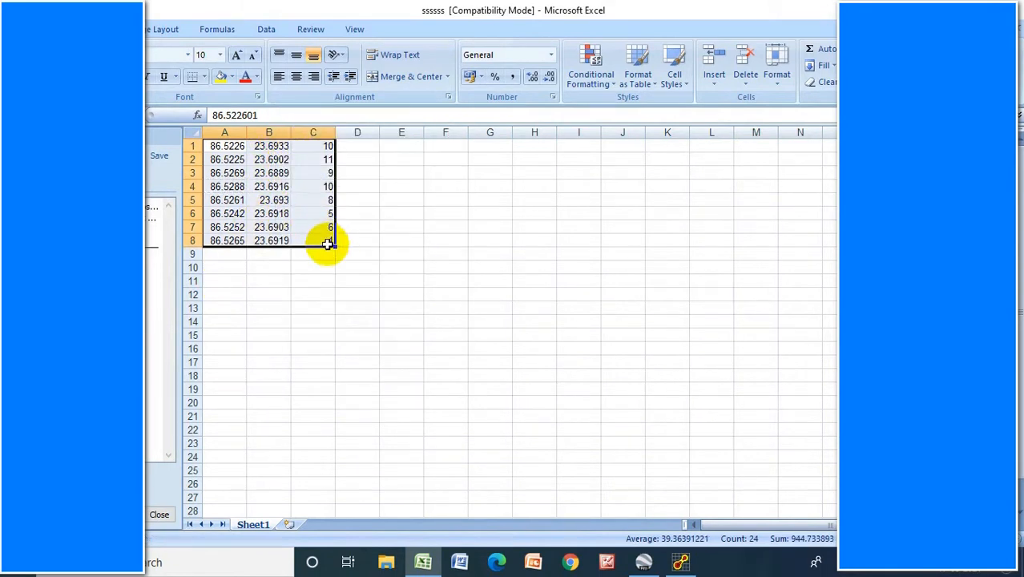
right_click(279, 192)
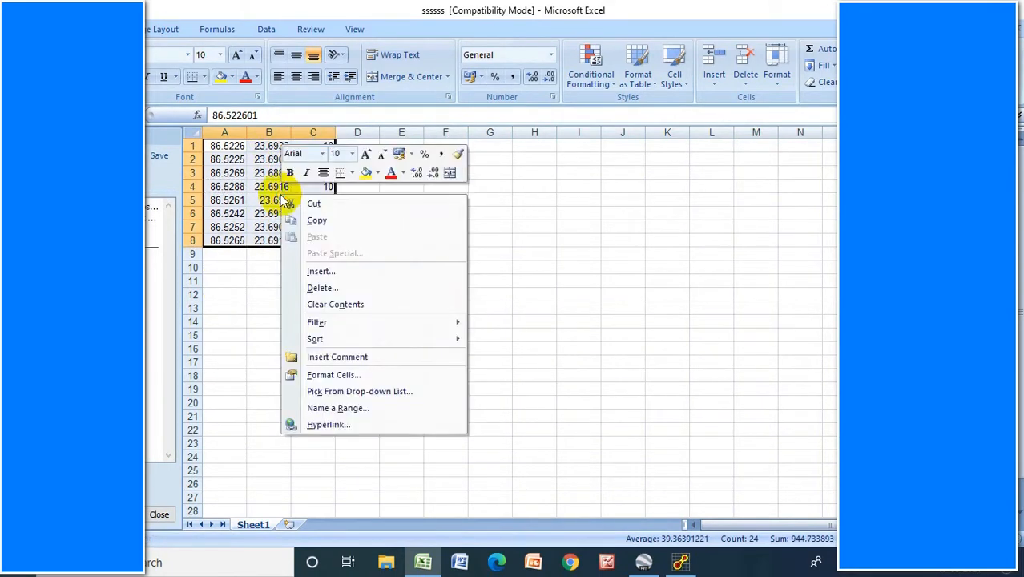
click(319, 220)
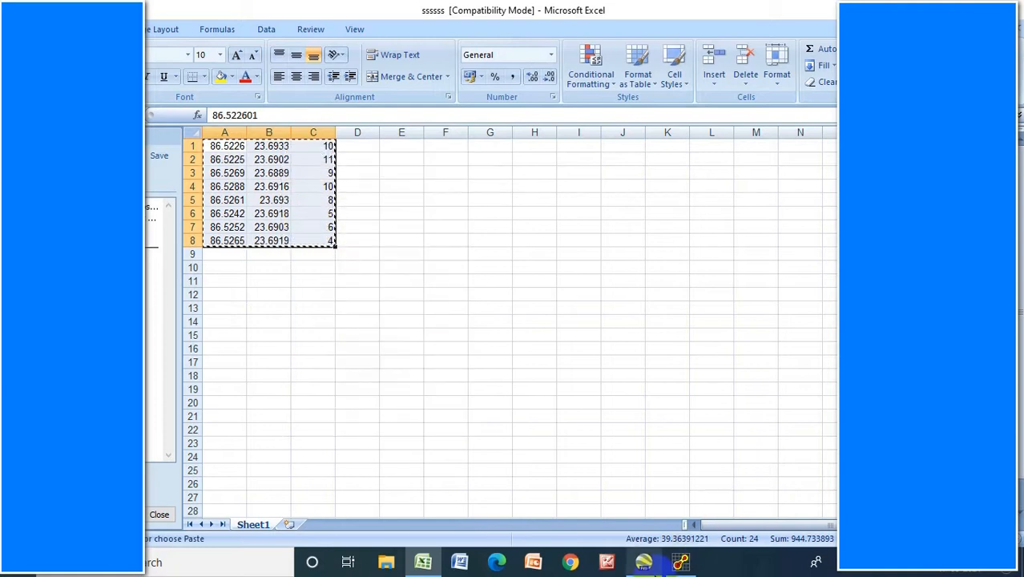
click(680, 562)
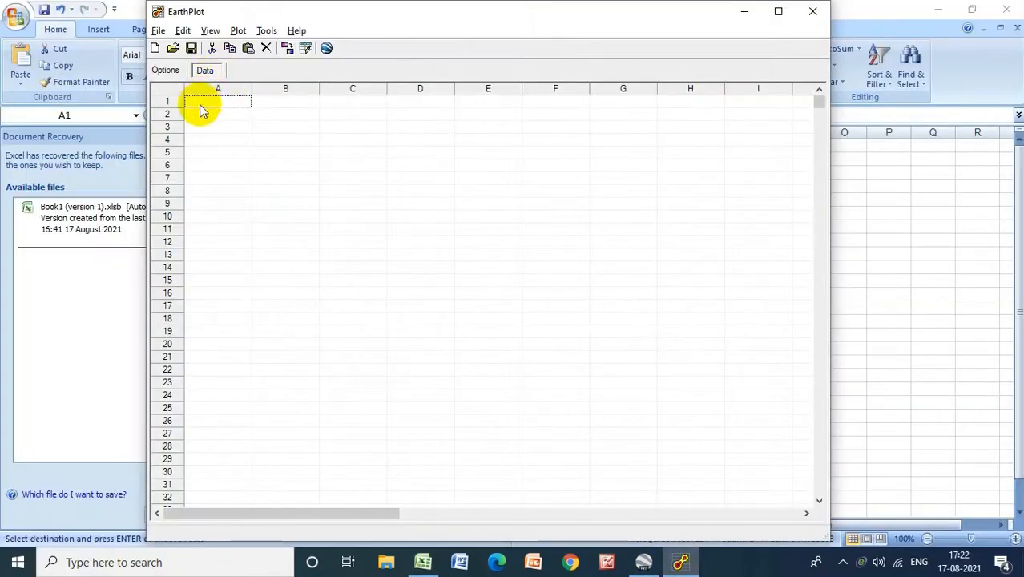
click(248, 48)
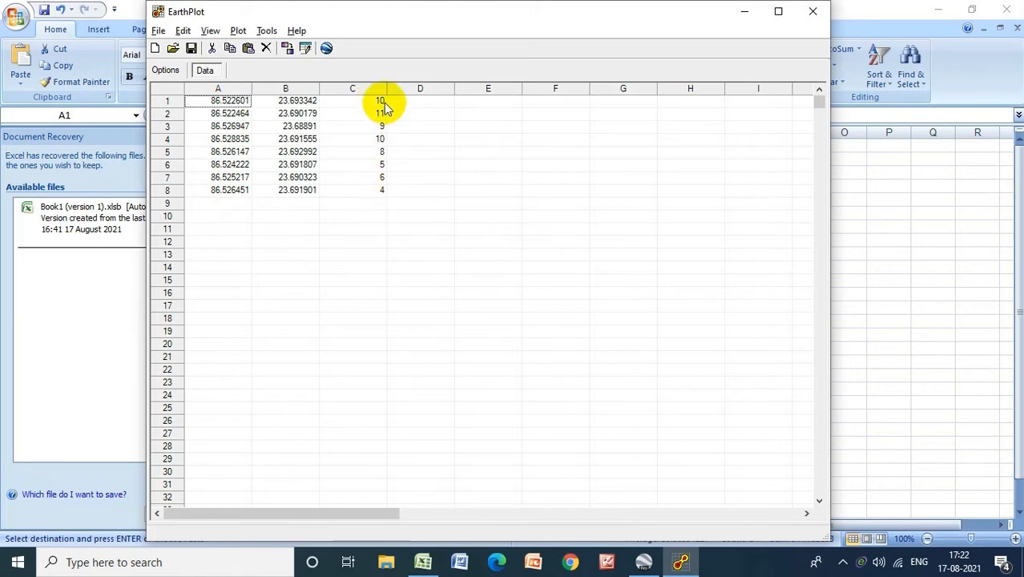
Step: Set the plot type to Contour in EarthPlot's plot options
click(164, 71)
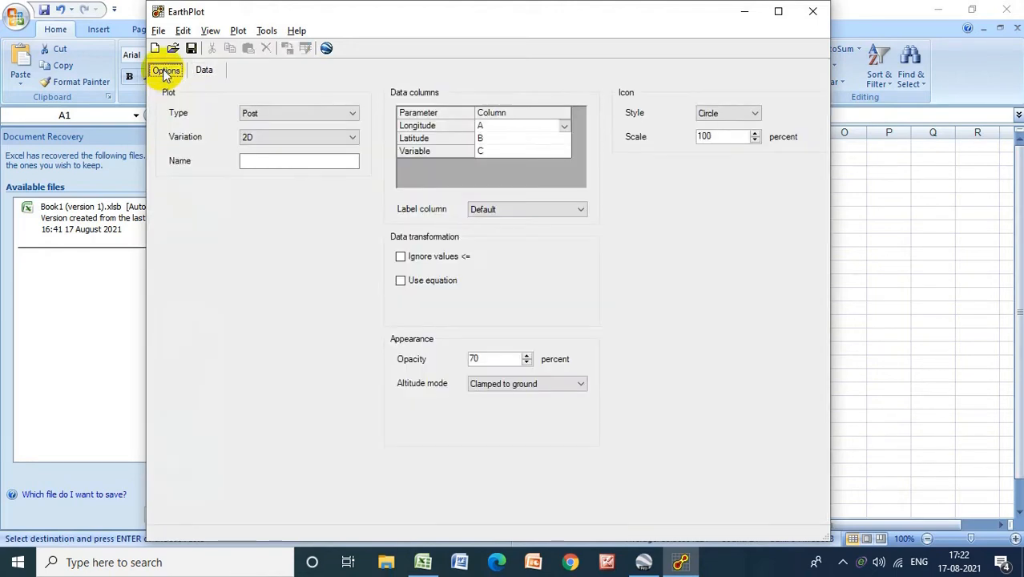
click(355, 118)
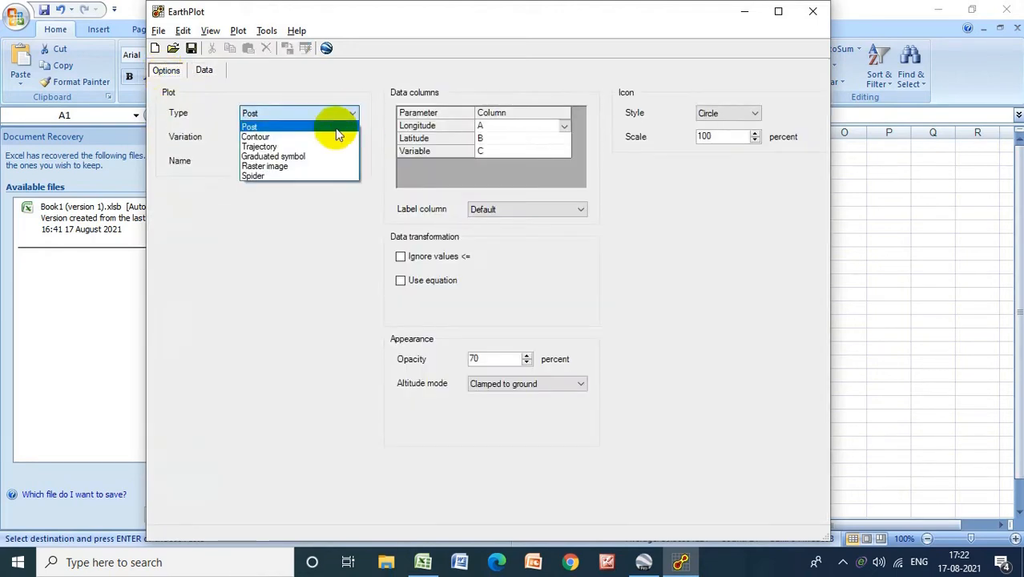
click(326, 137)
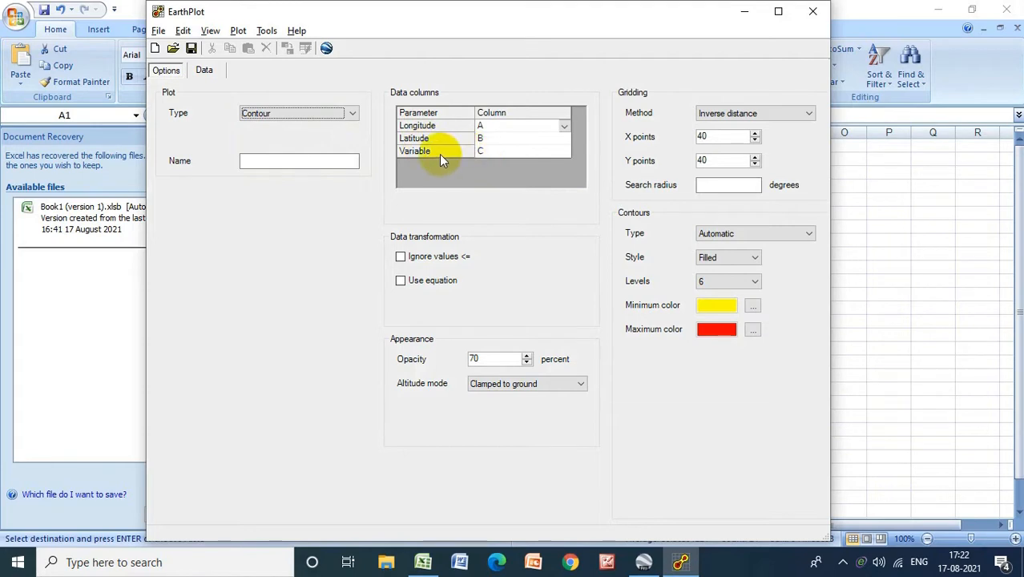
Step: Set the gridding search radius to 0.075 degrees and the contour style to Unfilled
click(705, 185)
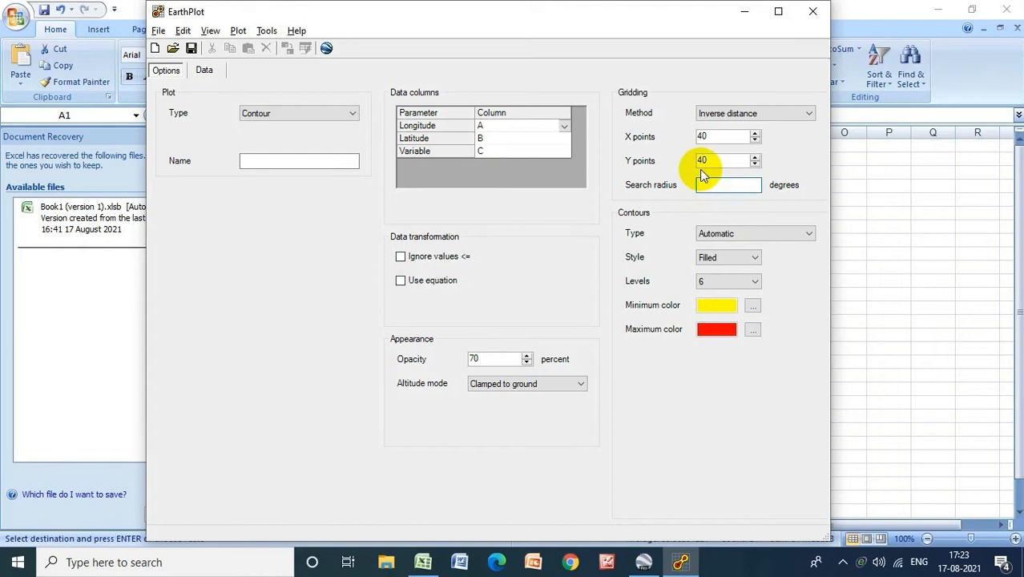
text(0.075)
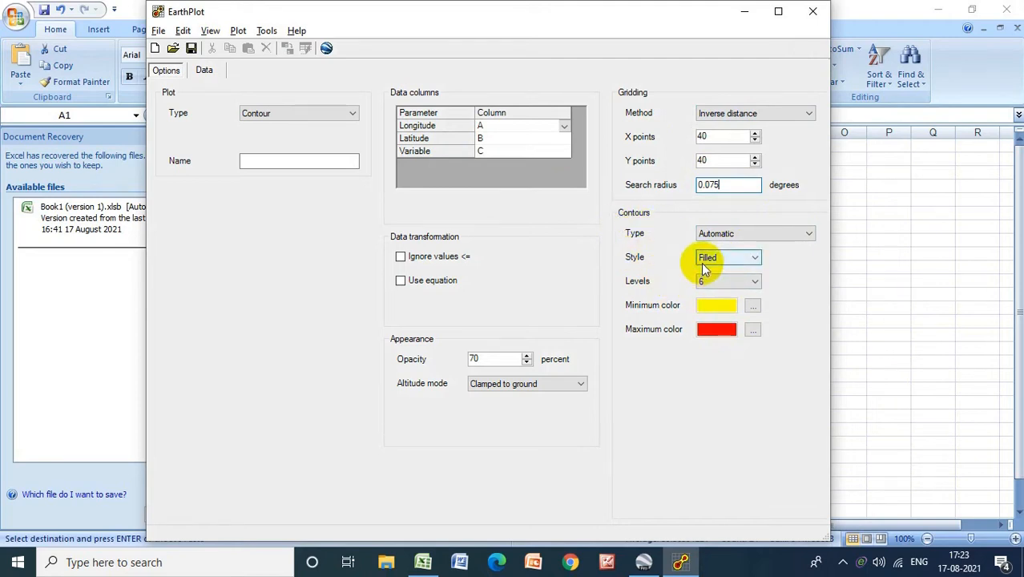
click(755, 258)
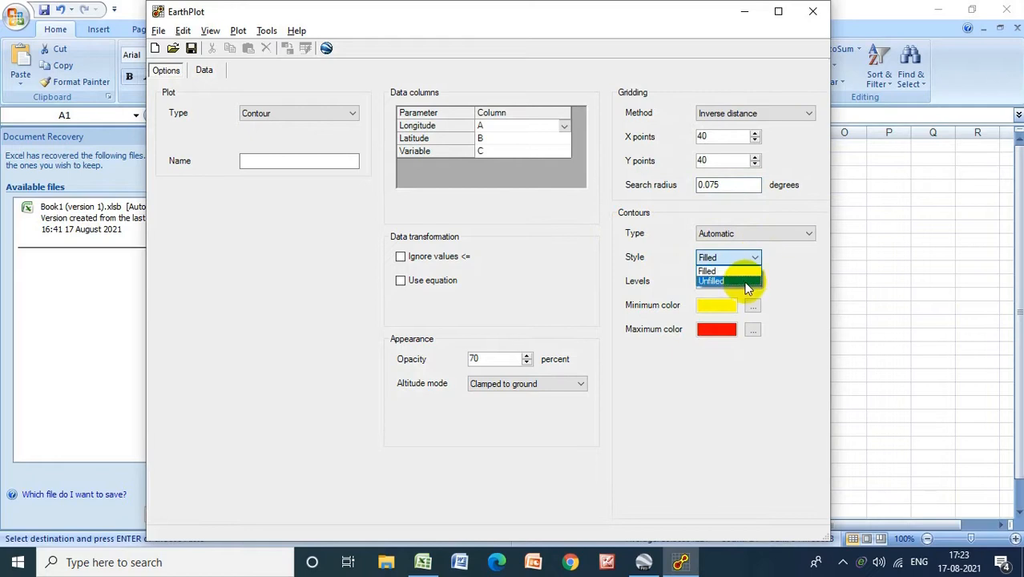
click(743, 279)
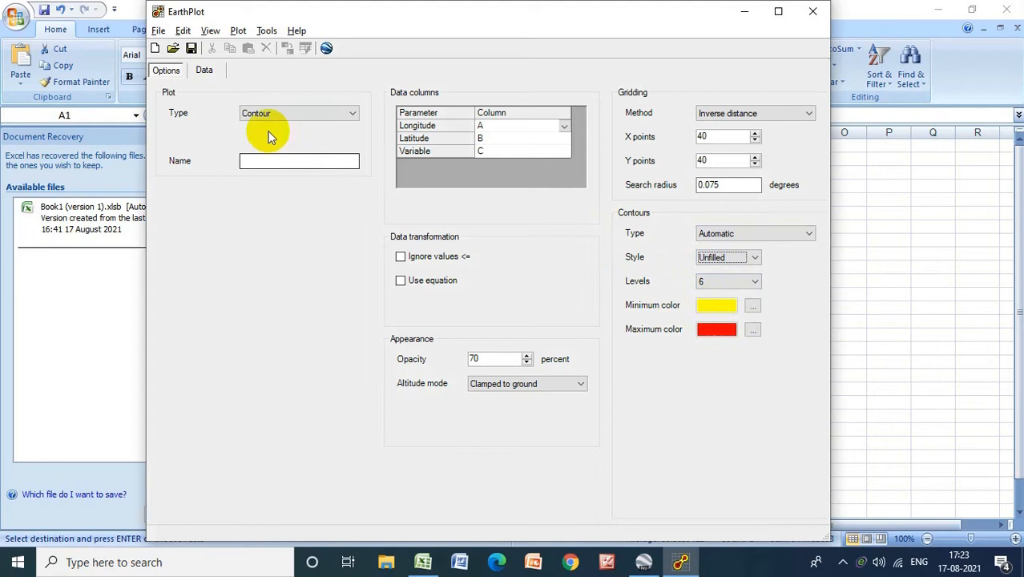
Step: Export the unfilled contour plot to the Desktop as KML file test123 and open that file in Google Earth Pro
click(238, 32)
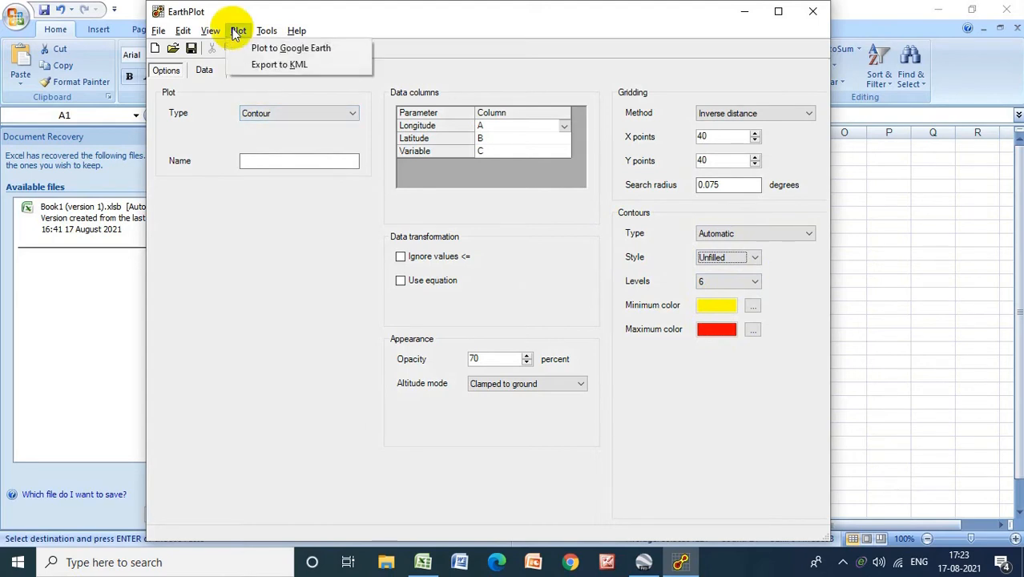
click(249, 68)
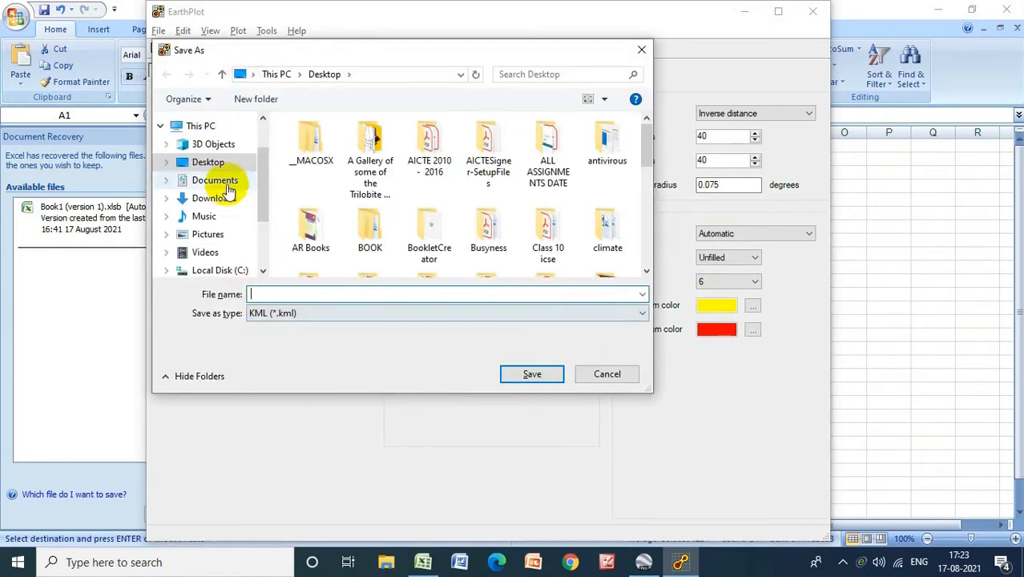
click(253, 294)
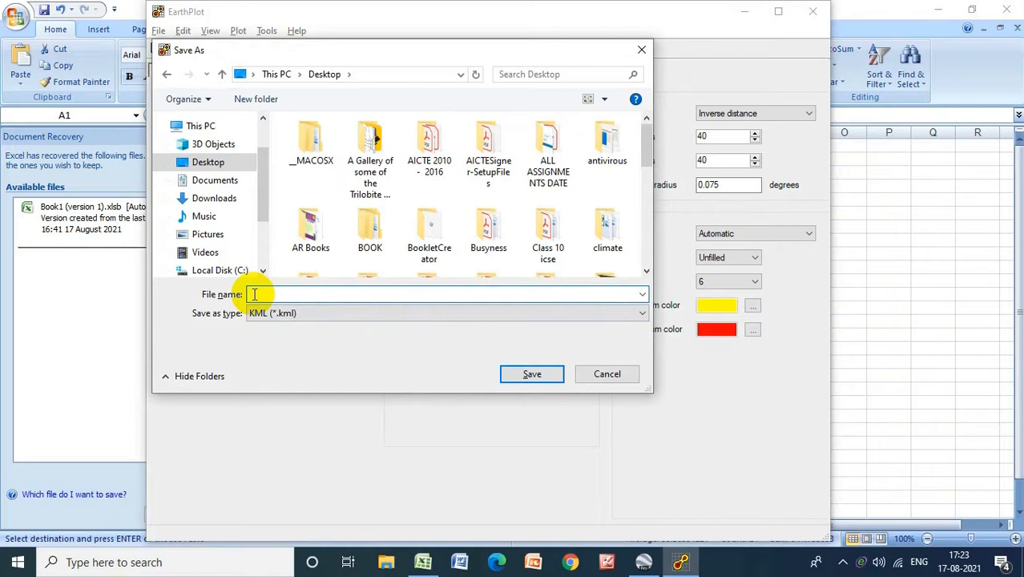
text(f)
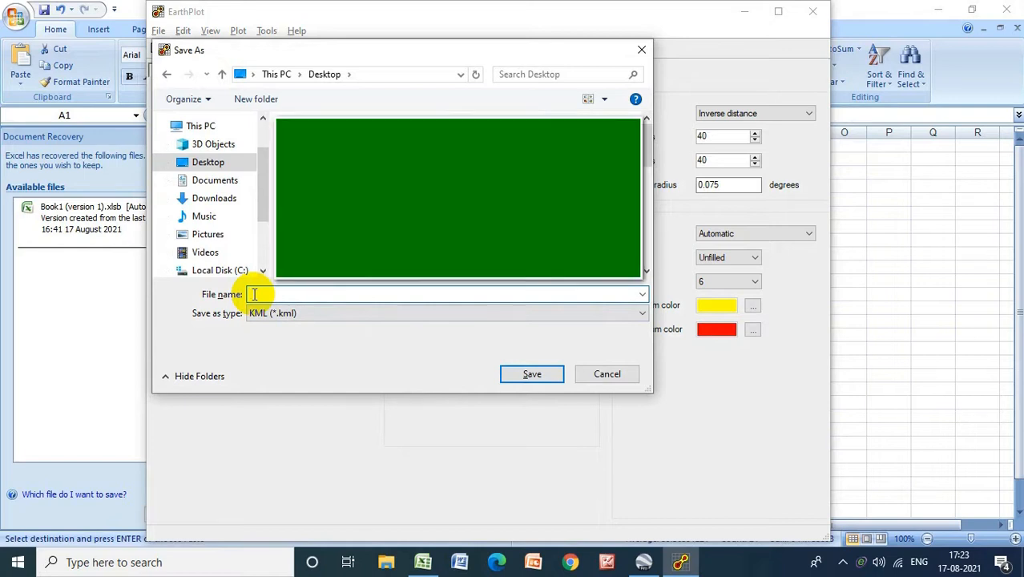
key(BackSpace)
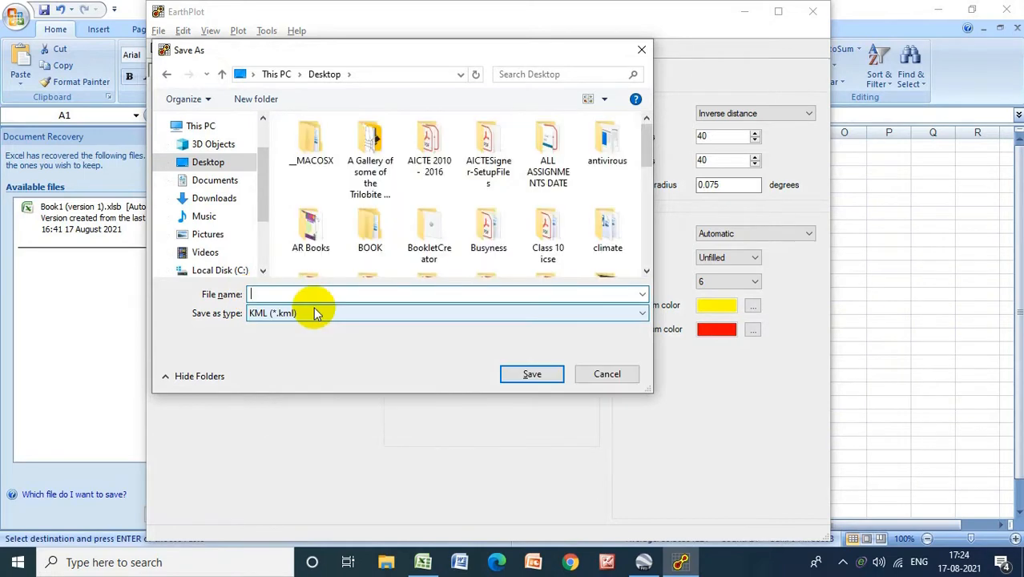
text(te)
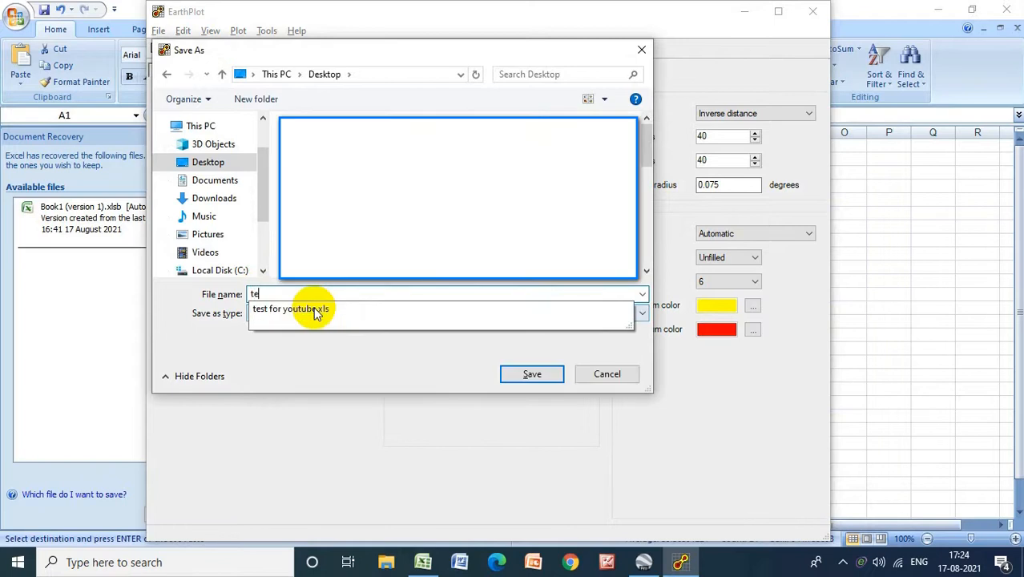
text(st123)
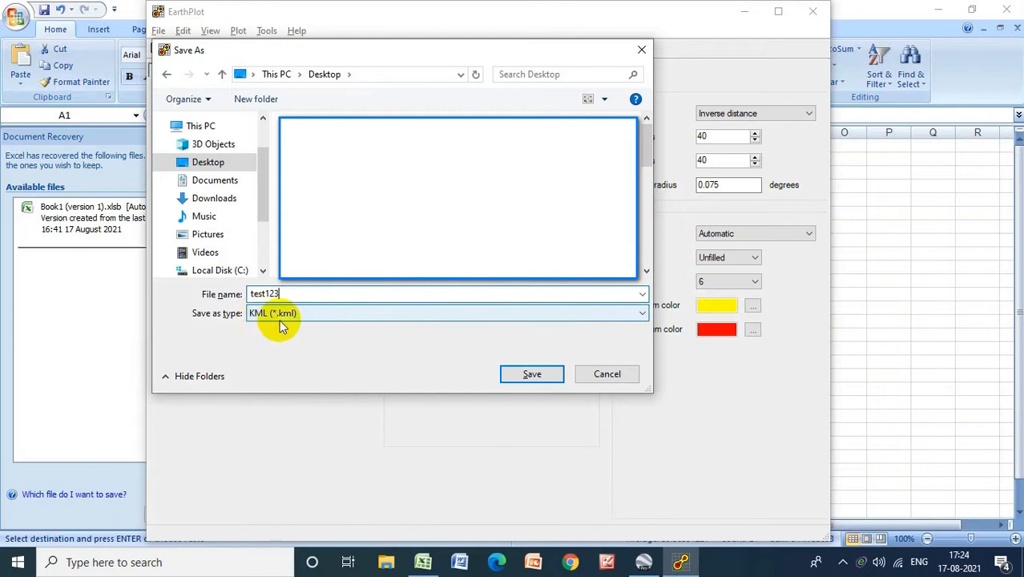
click(541, 372)
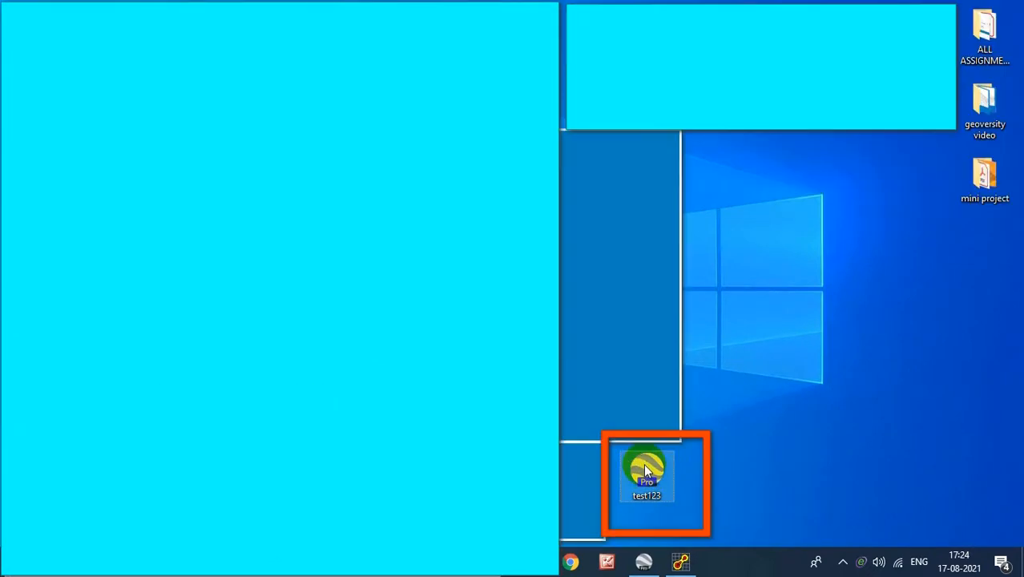
double_click(642, 462)
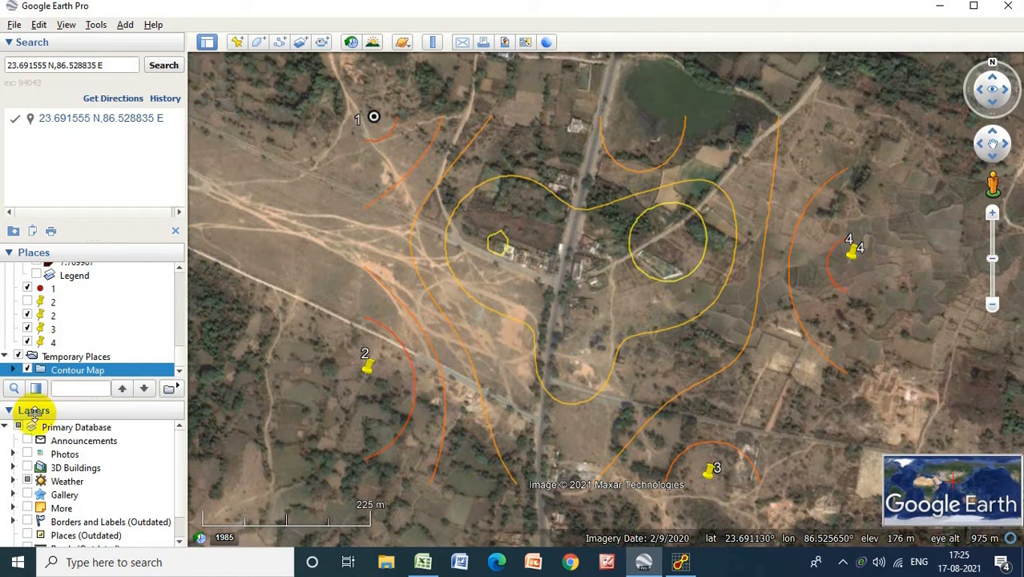
click(181, 373)
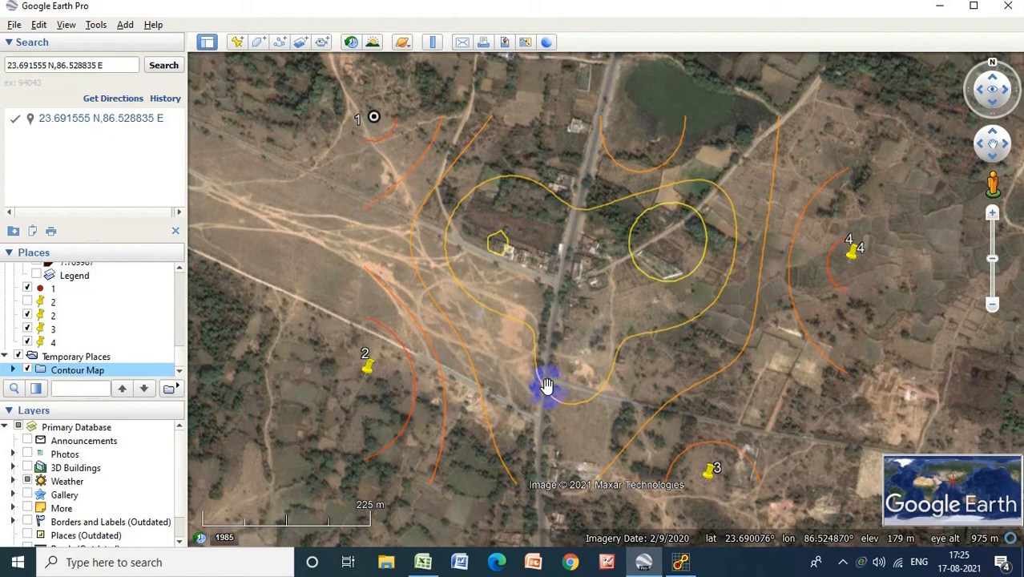
Step: Return to EarthPlot and change the contour style to Filled
click(681, 562)
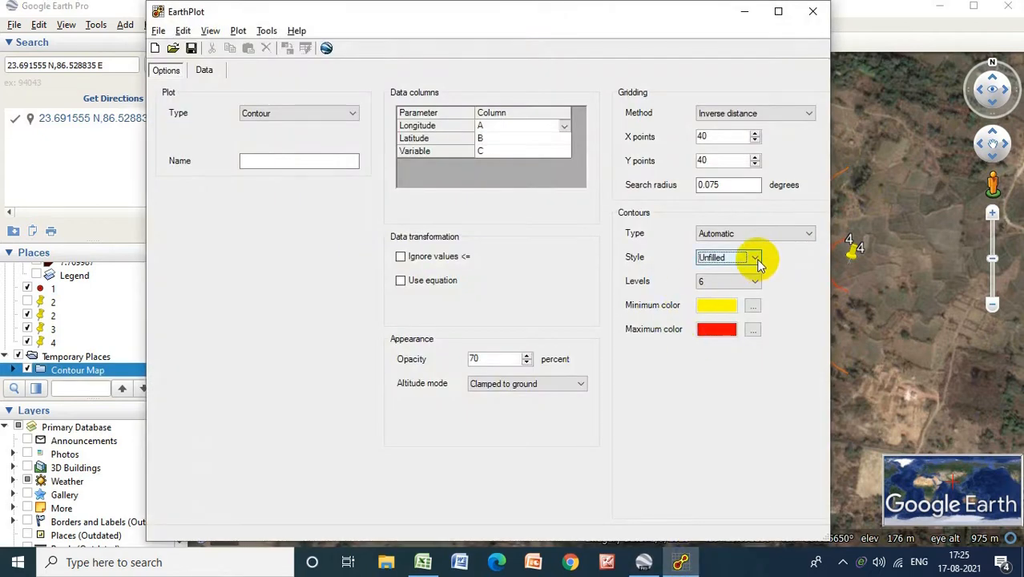
click(754, 259)
click(721, 271)
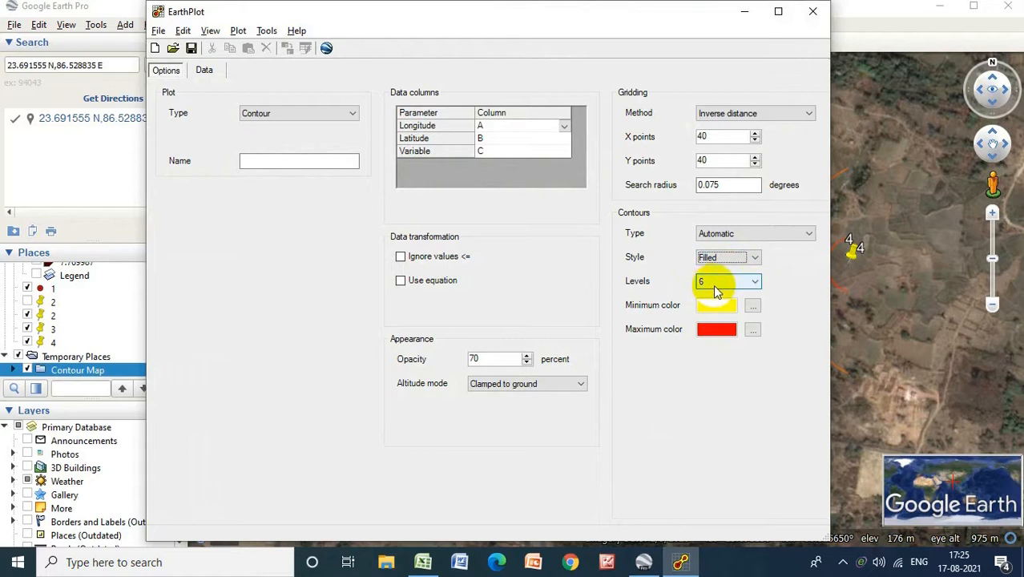
Step: Export the filled contour plot to the Desktop as a KML file named test 567
click(238, 31)
click(242, 64)
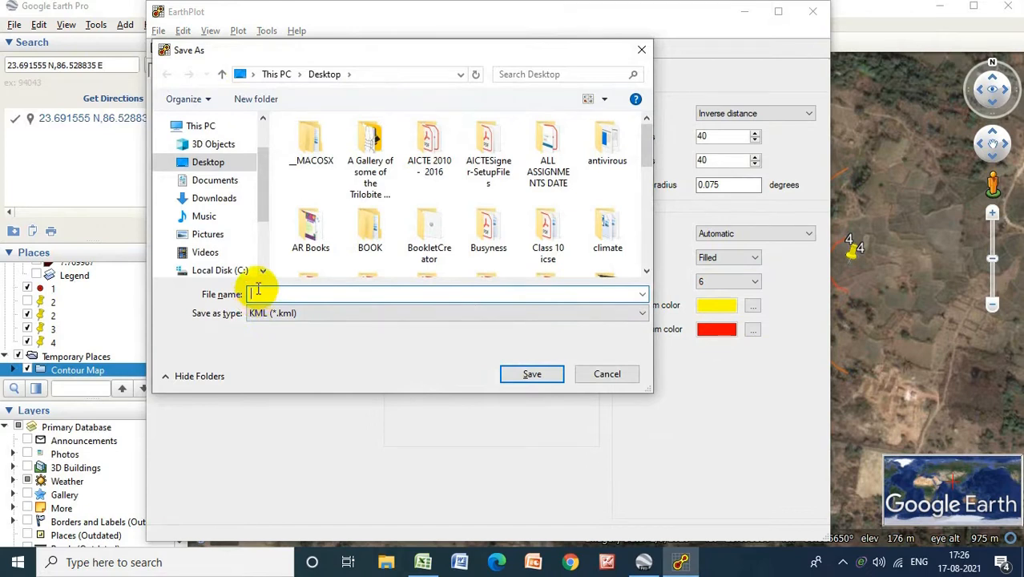
text(tes)
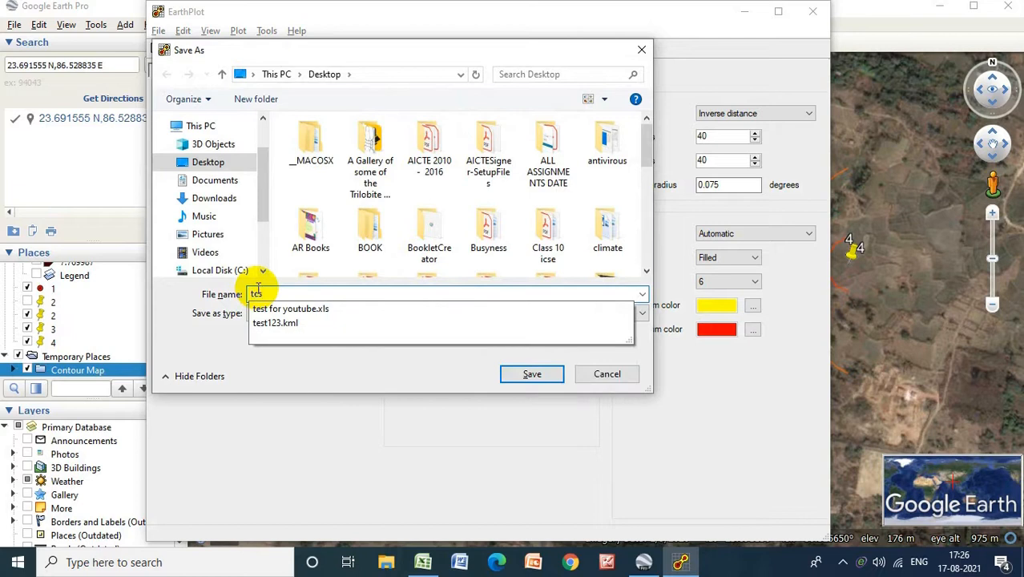
text(t 567)
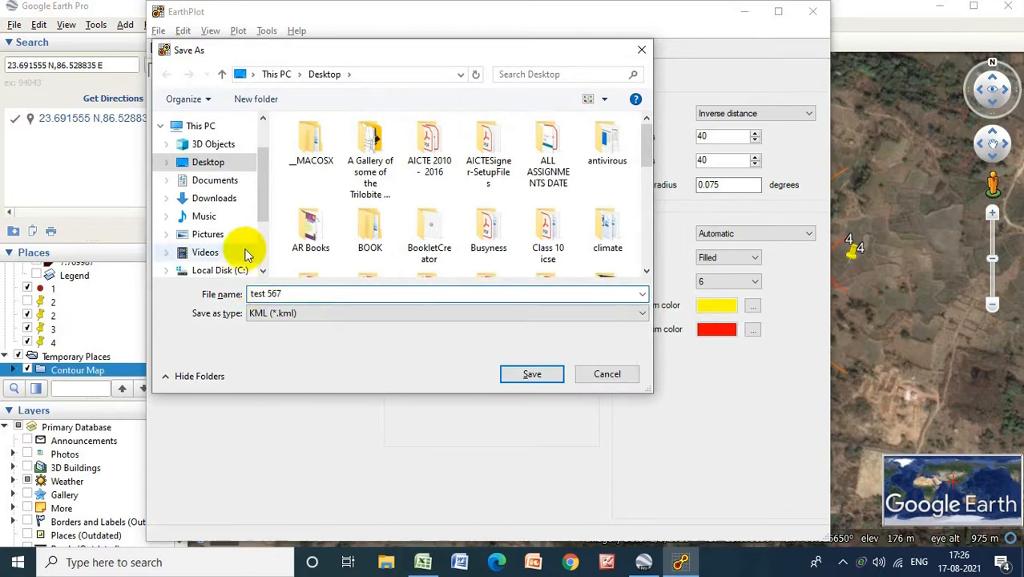
click(240, 161)
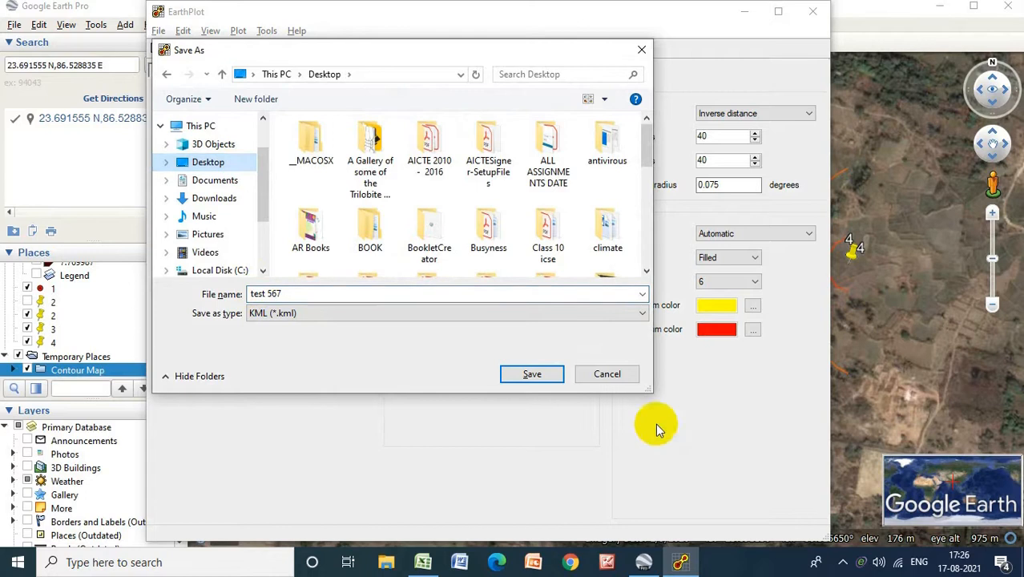
click(545, 380)
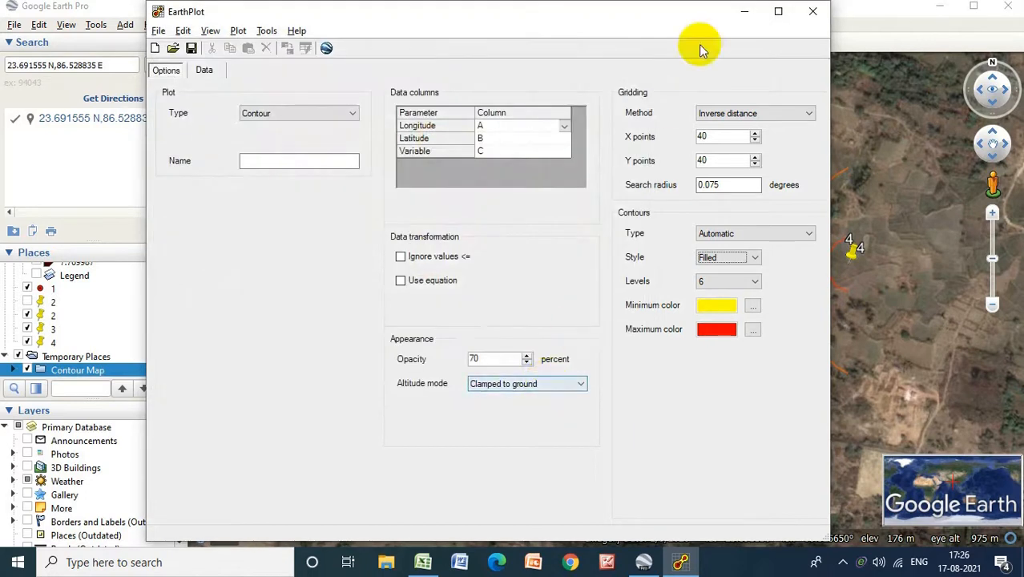
Step: Minimize EarthPlot, show the desktop and open the test 567 KML file in Google Earth Pro
click(743, 13)
key(super+d)
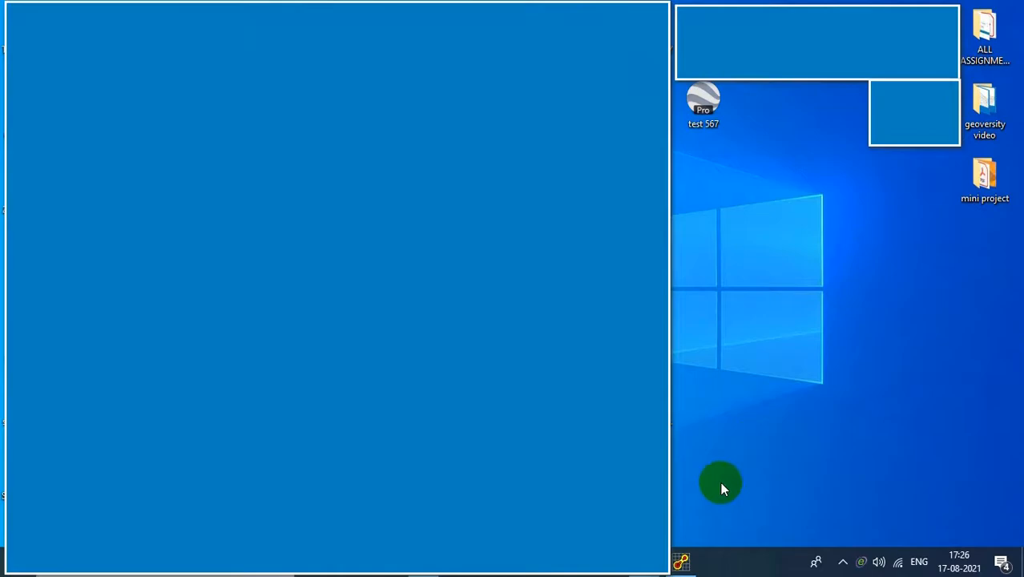
click(708, 112)
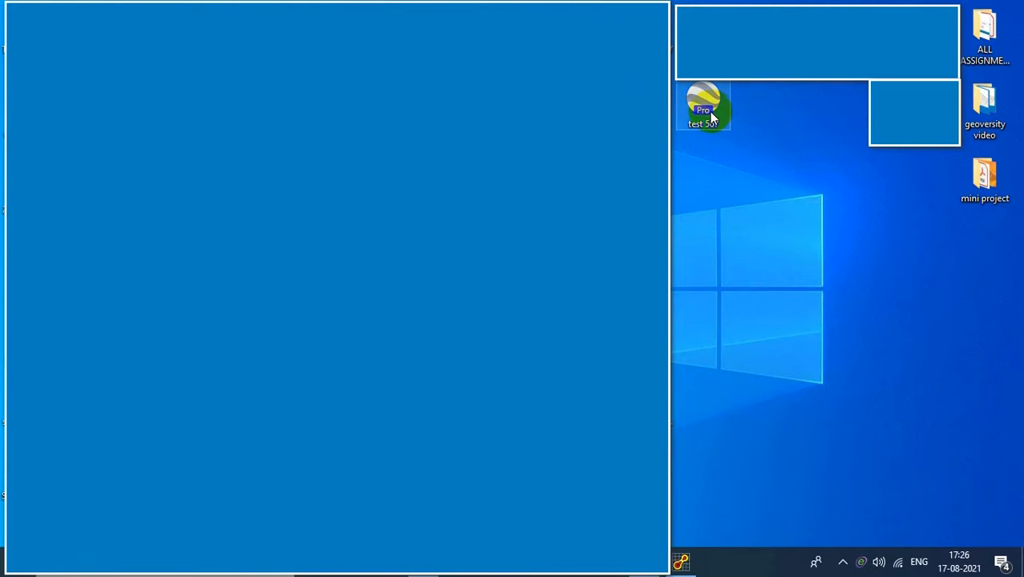
click(708, 109)
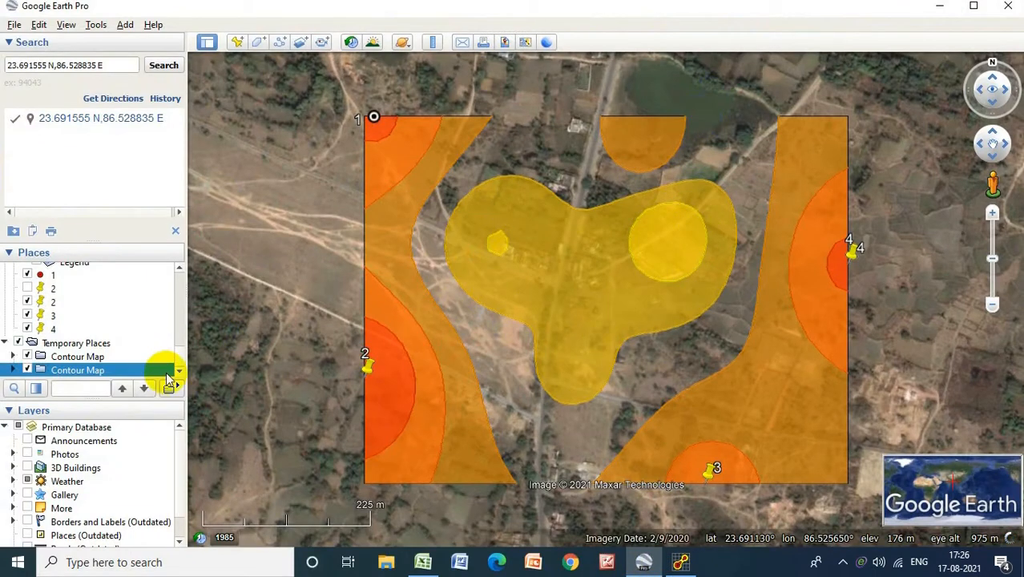
Step: Examine the filled contour map's levels in Places and toggle its legend's visibility off and on
click(182, 372)
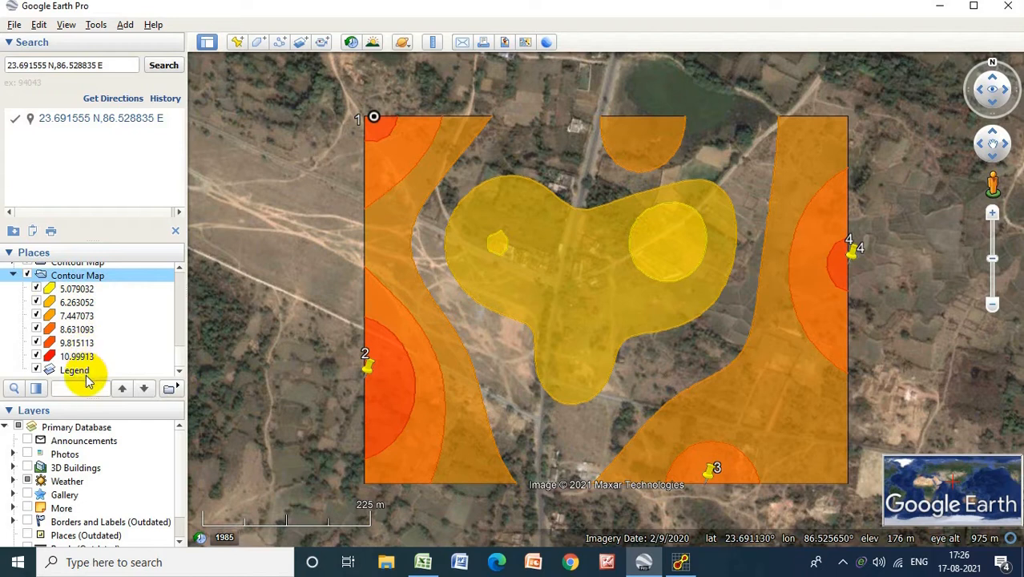
click(35, 370)
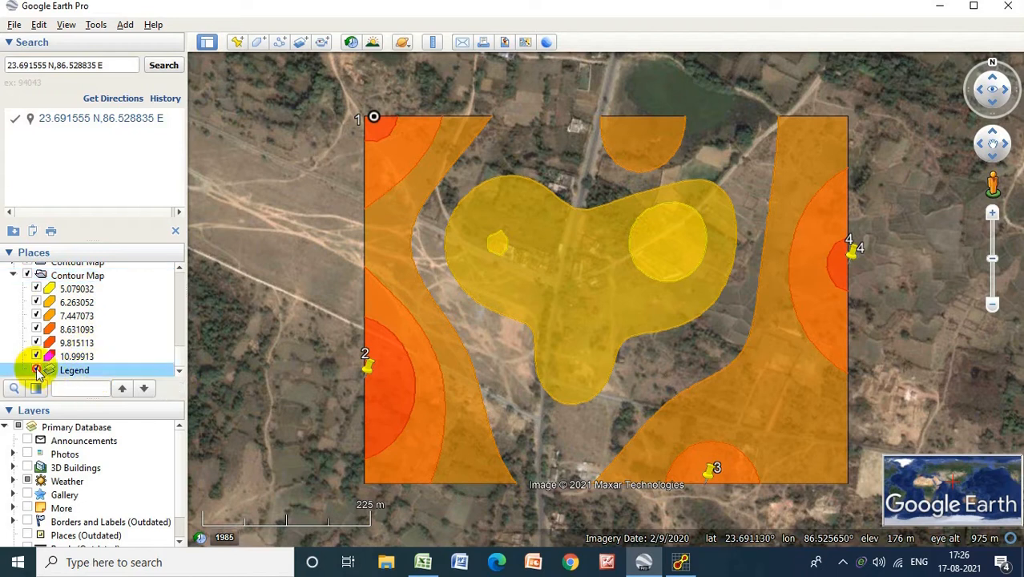
click(36, 370)
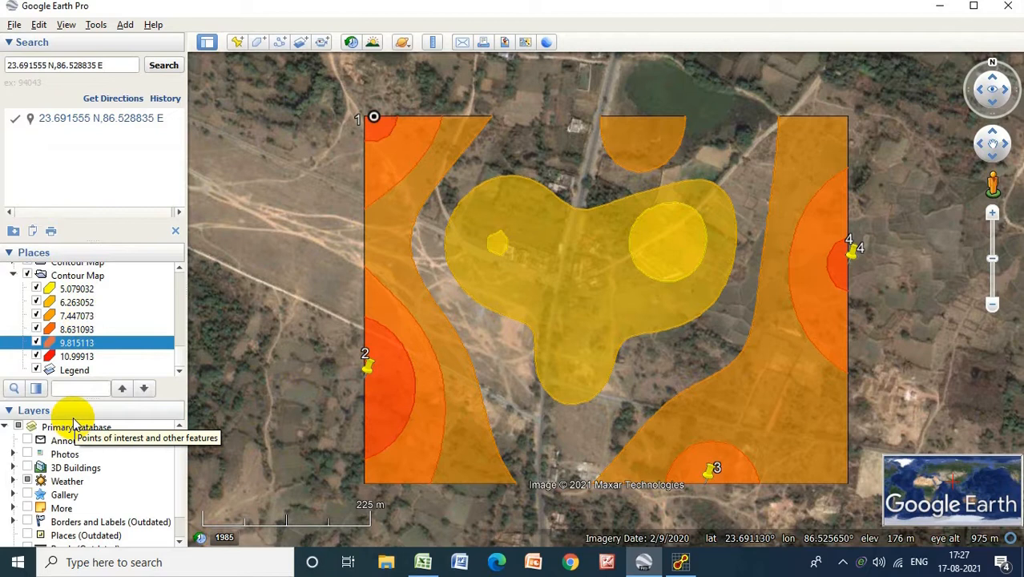
click(455, 426)
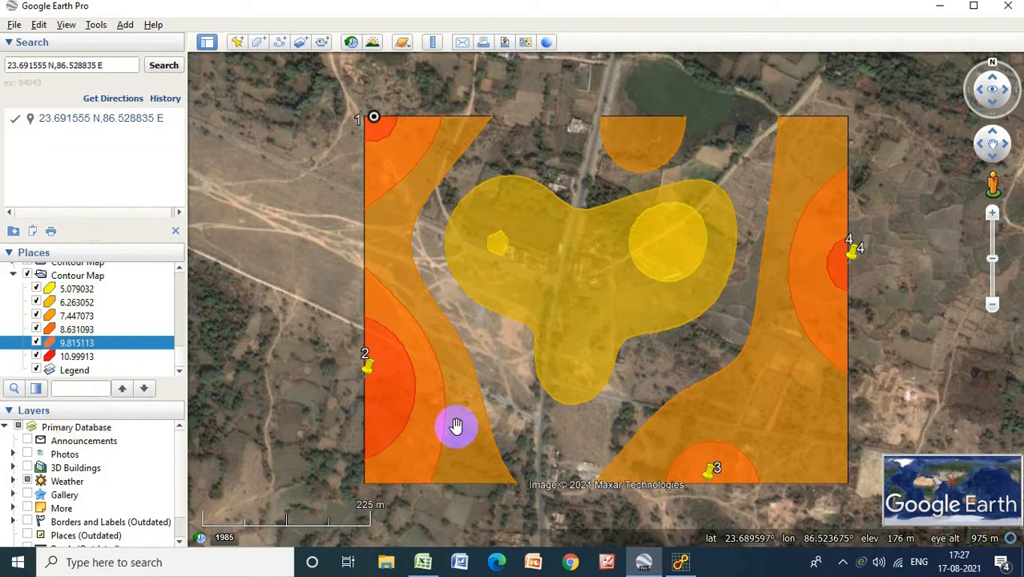